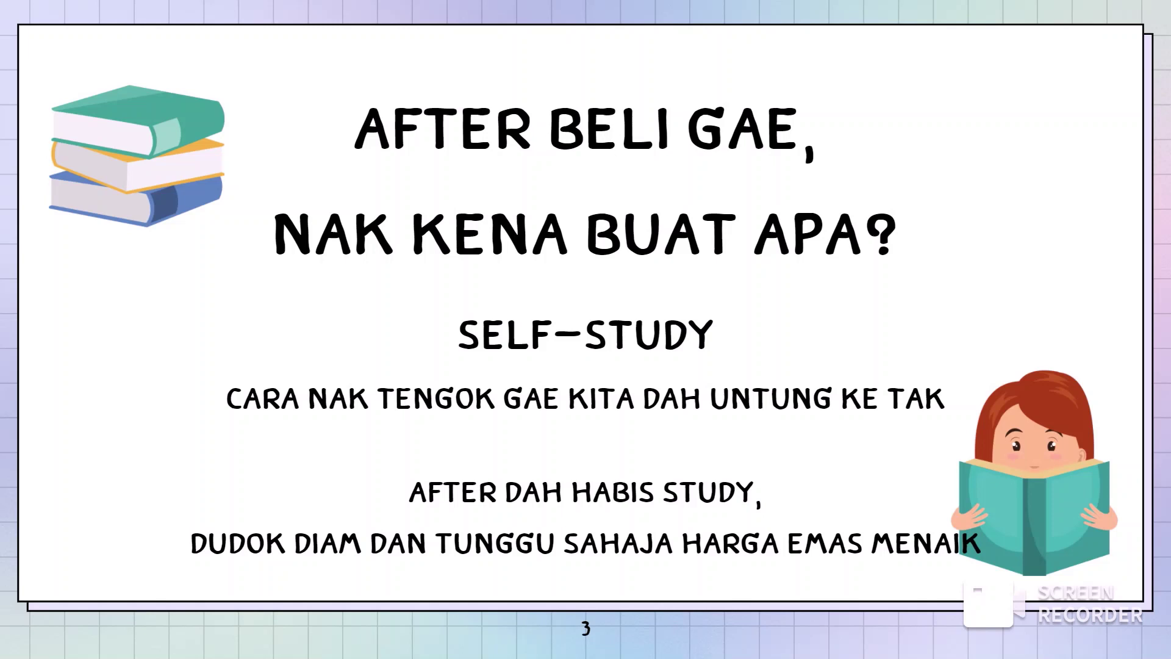
click(1034, 346)
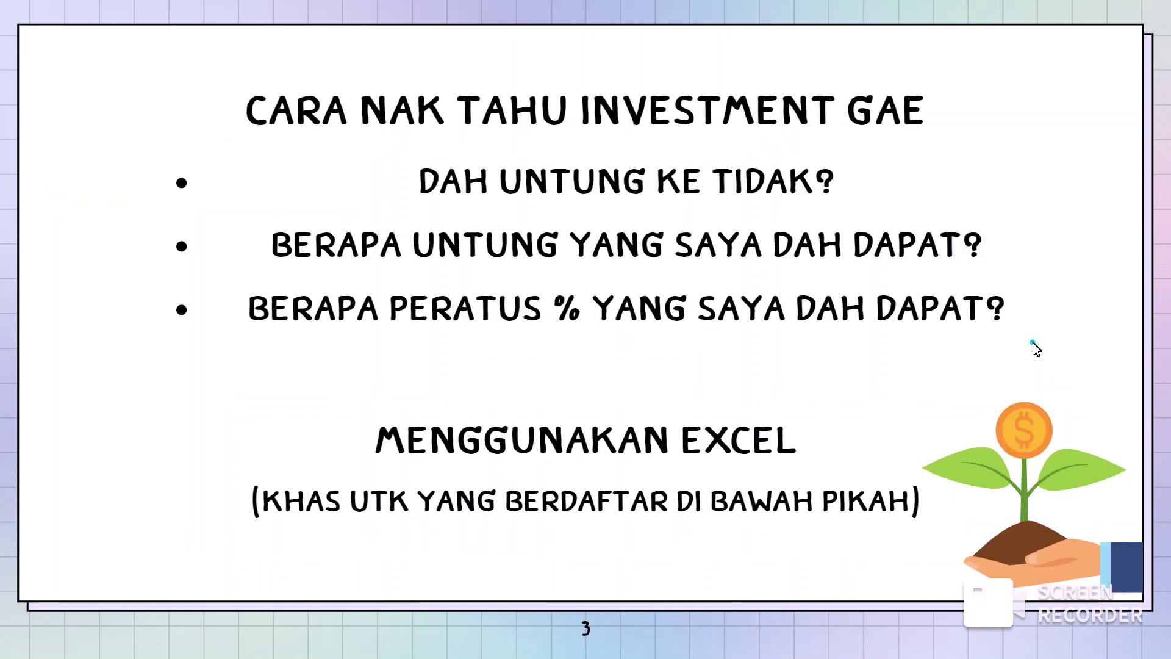
click(1033, 344)
click(1031, 345)
click(1030, 346)
click(1028, 346)
click(1026, 347)
click(1016, 343)
- Switch to the CALCULATION QM.xlsx workbook in Excel, view the GAE5X sheet, and return to the GAE10X sheet
key(alt+Tab)
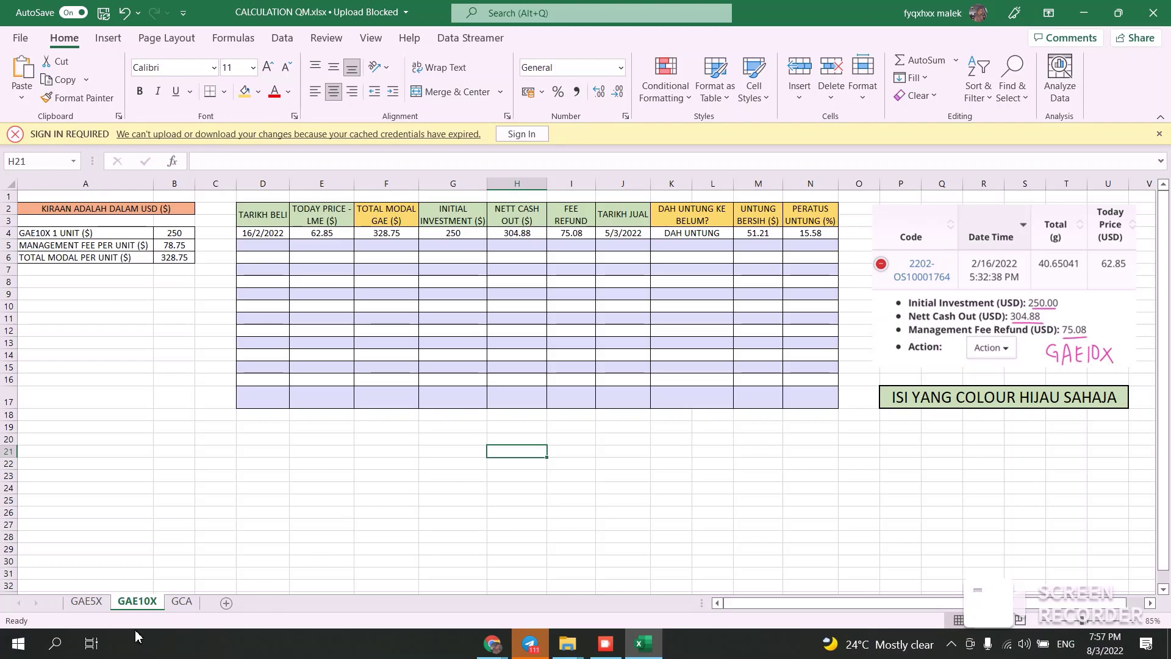
click(87, 603)
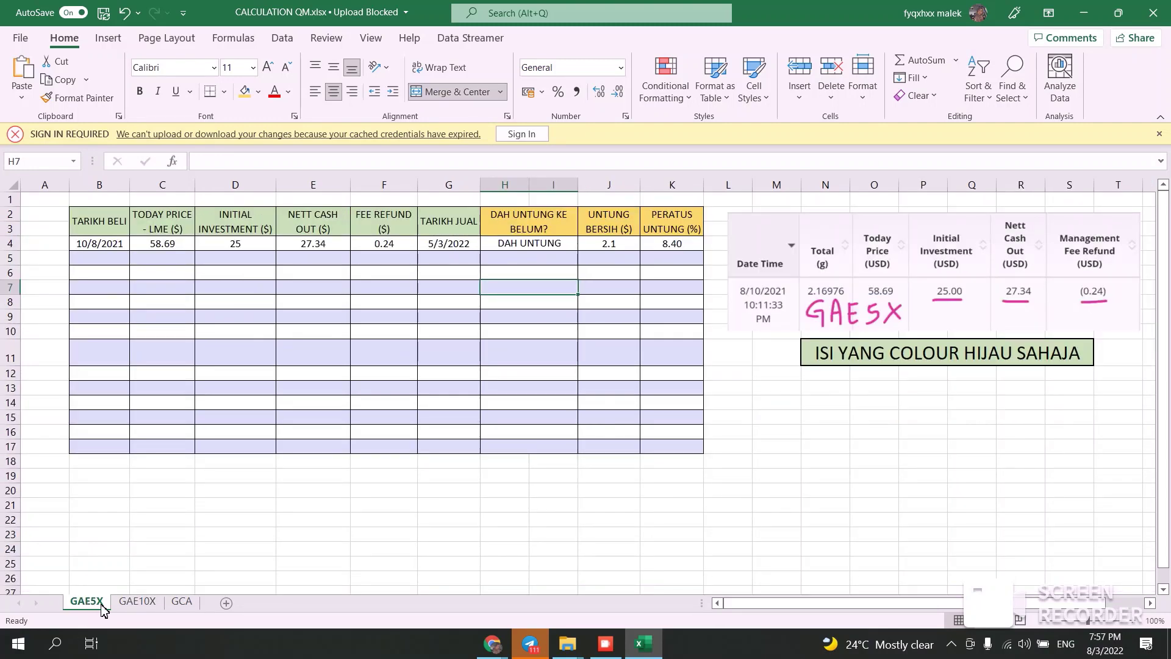
click(137, 601)
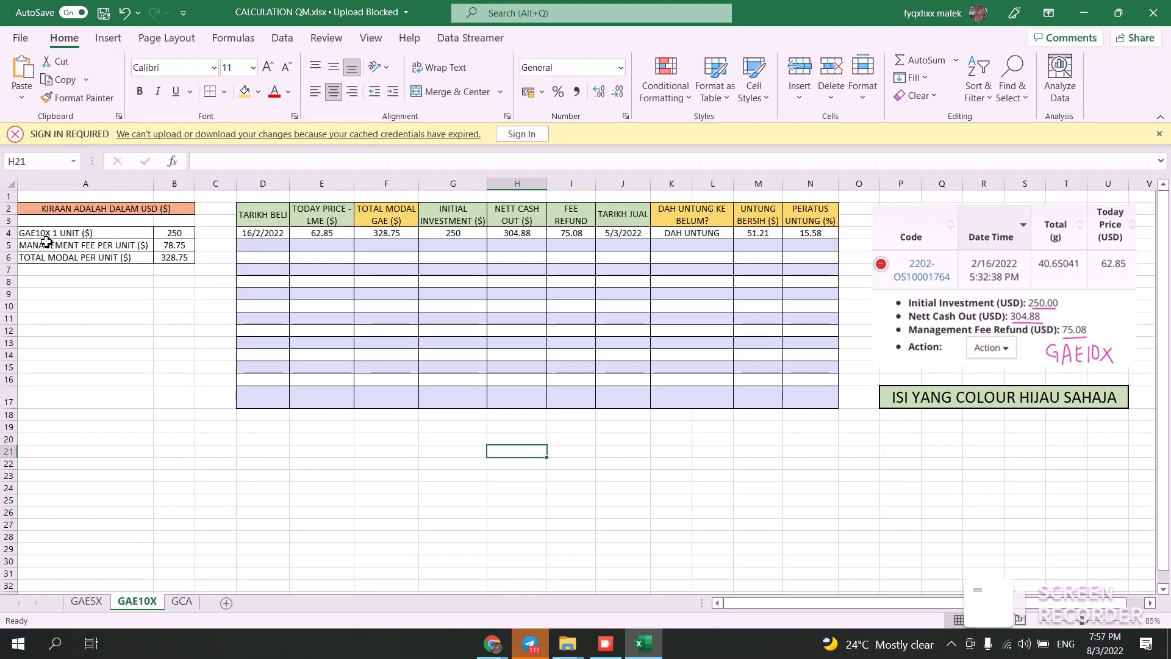
- Examine the GAE10X unit price, the management fee and the total modal formula in the per-unit cost table
click(192, 236)
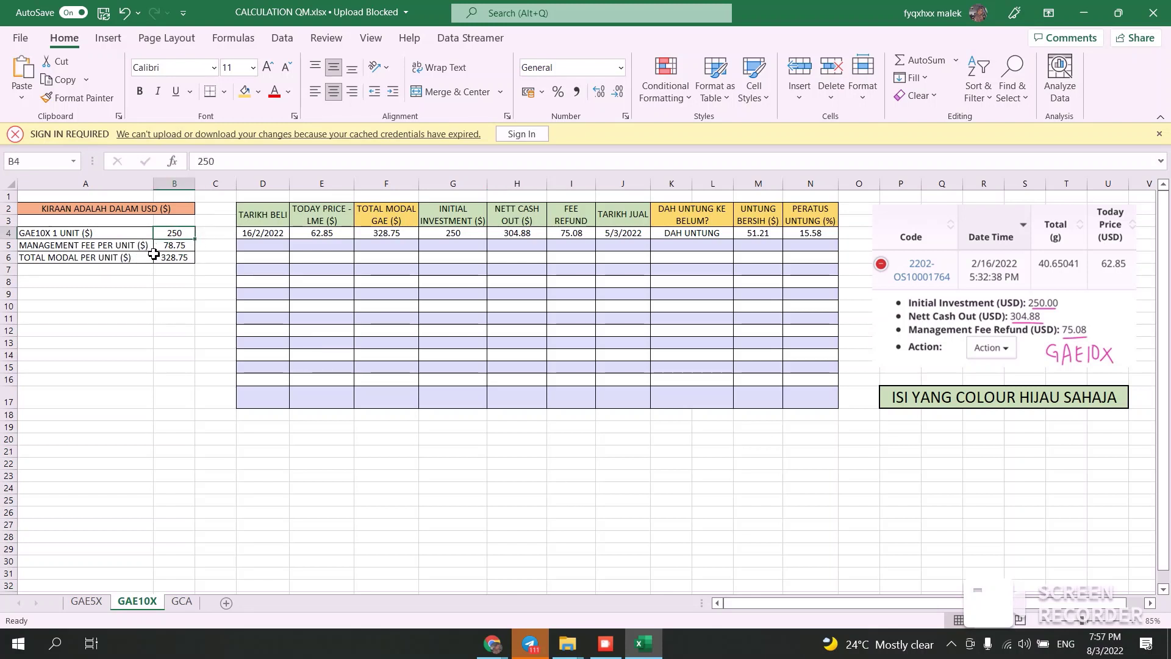
click(182, 246)
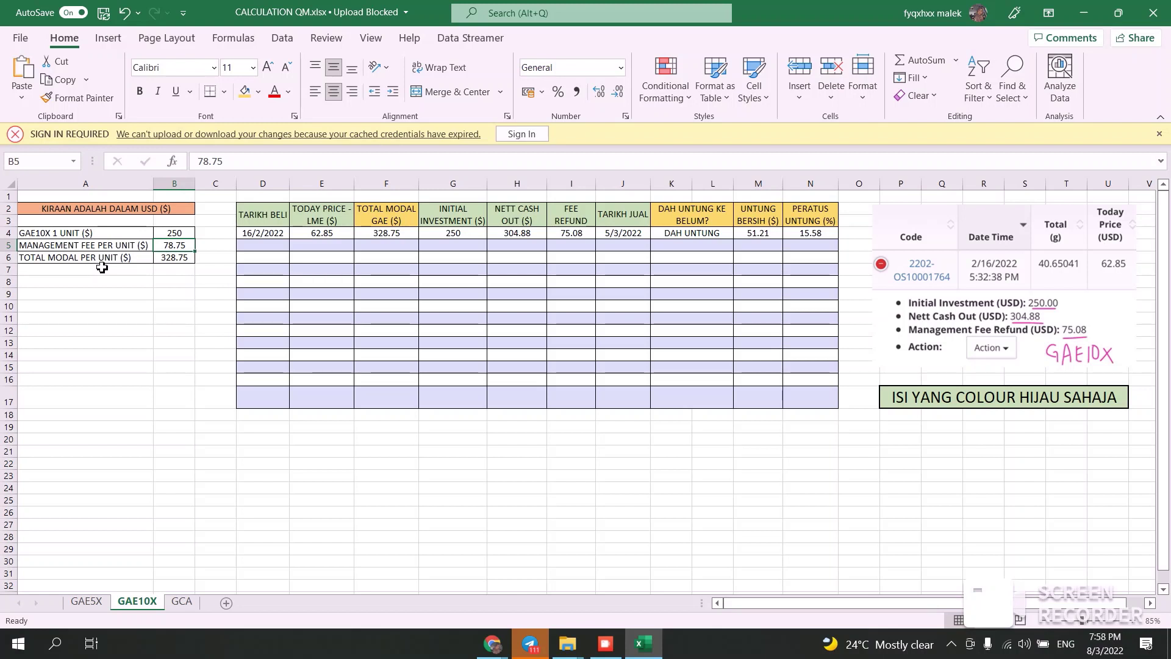
click(129, 263)
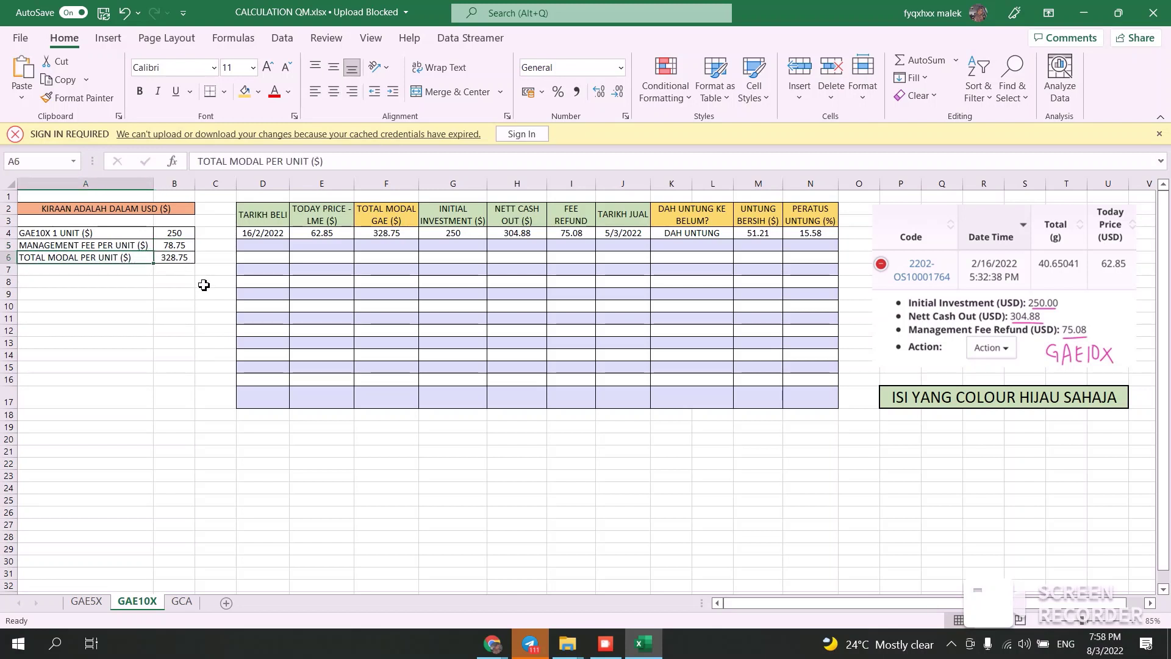
click(181, 244)
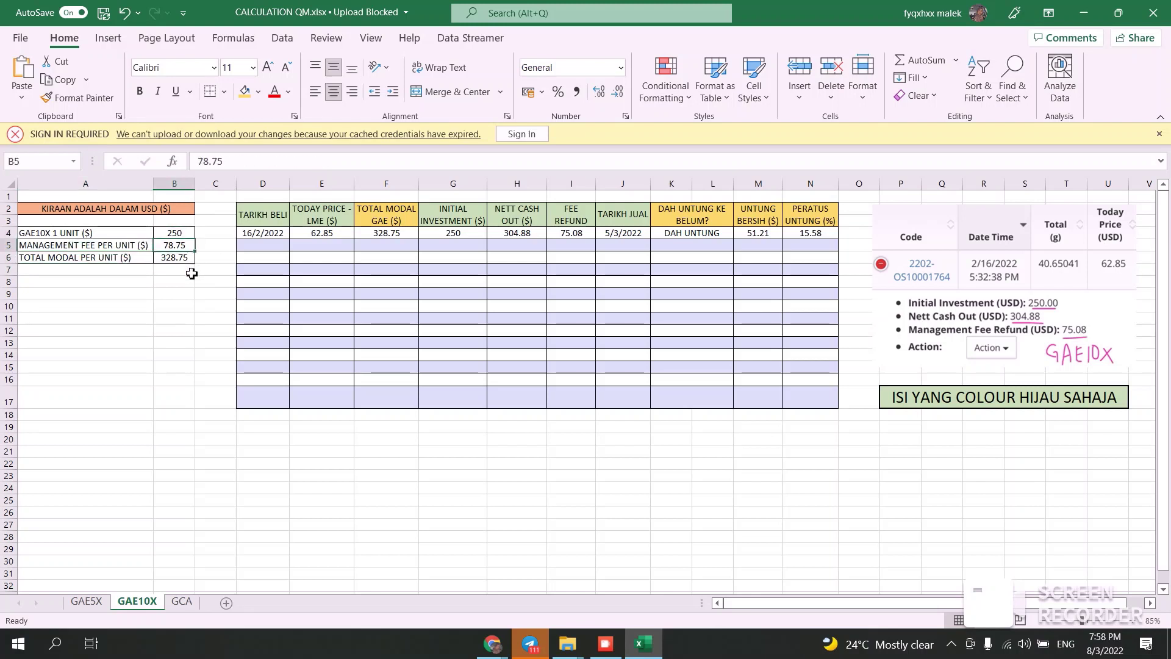
click(189, 261)
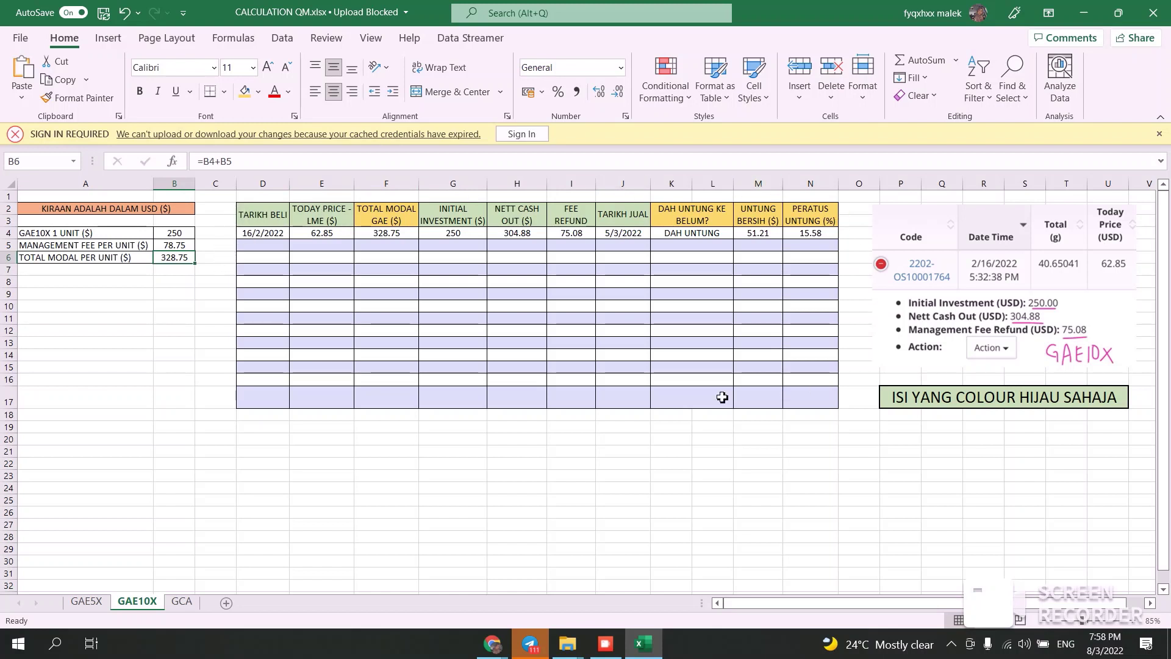
- Review the column headings of the GAE10X investment table and the reference picture containing the investment figures
click(280, 217)
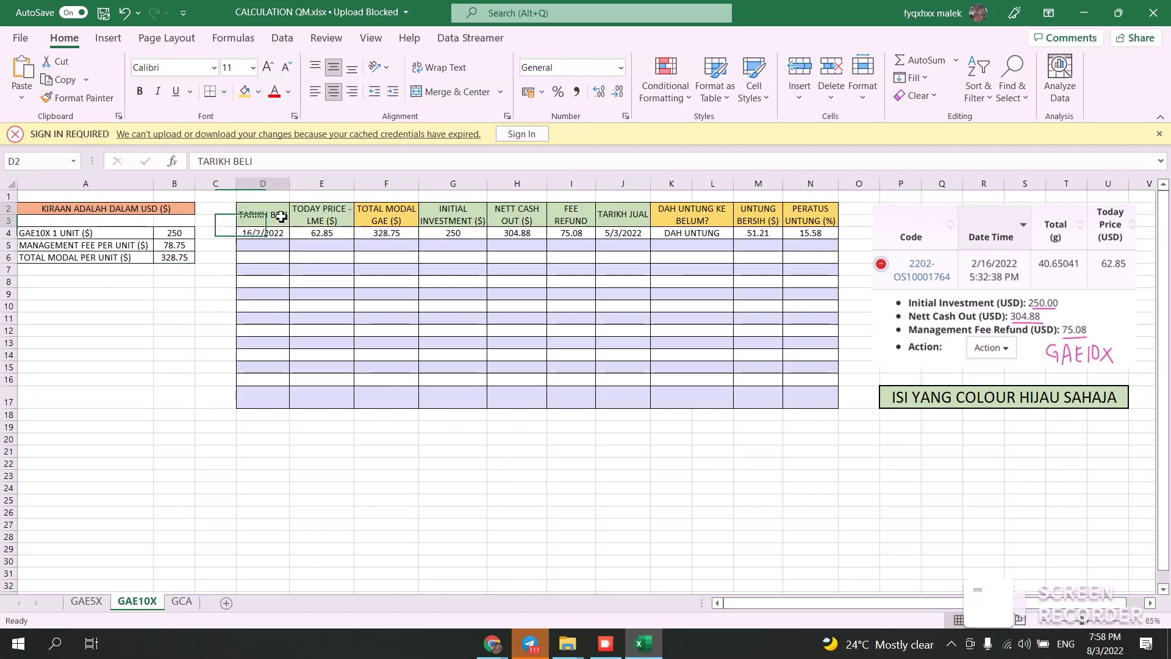
click(325, 223)
drag(479, 216, 622, 216)
click(386, 217)
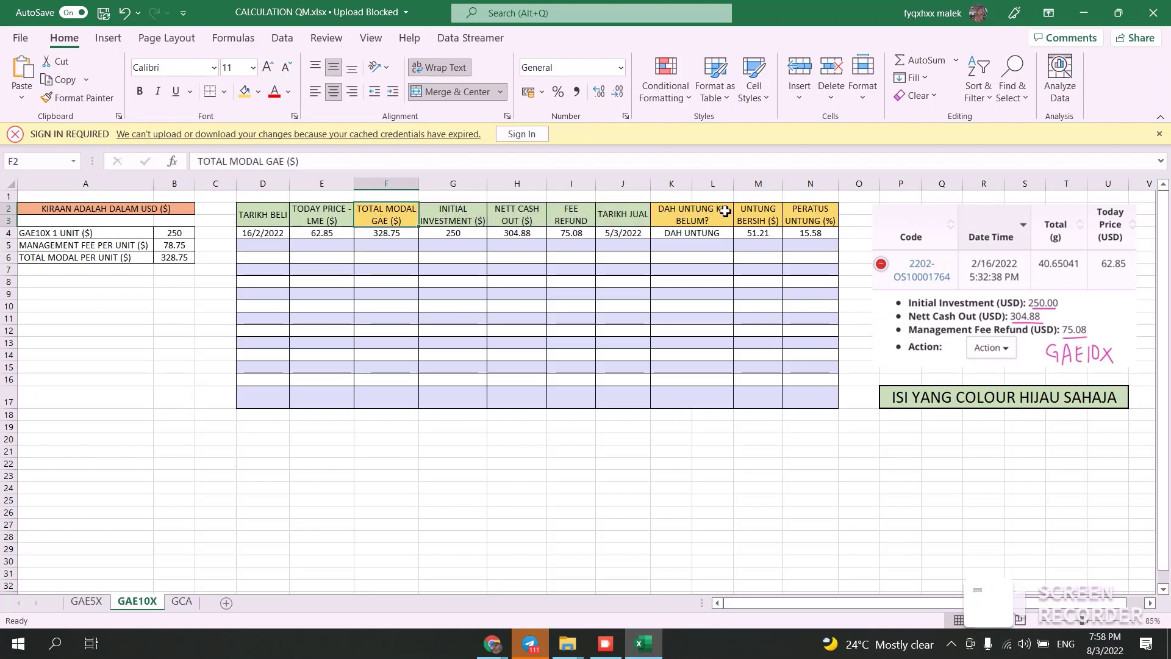
drag(460, 219, 630, 257)
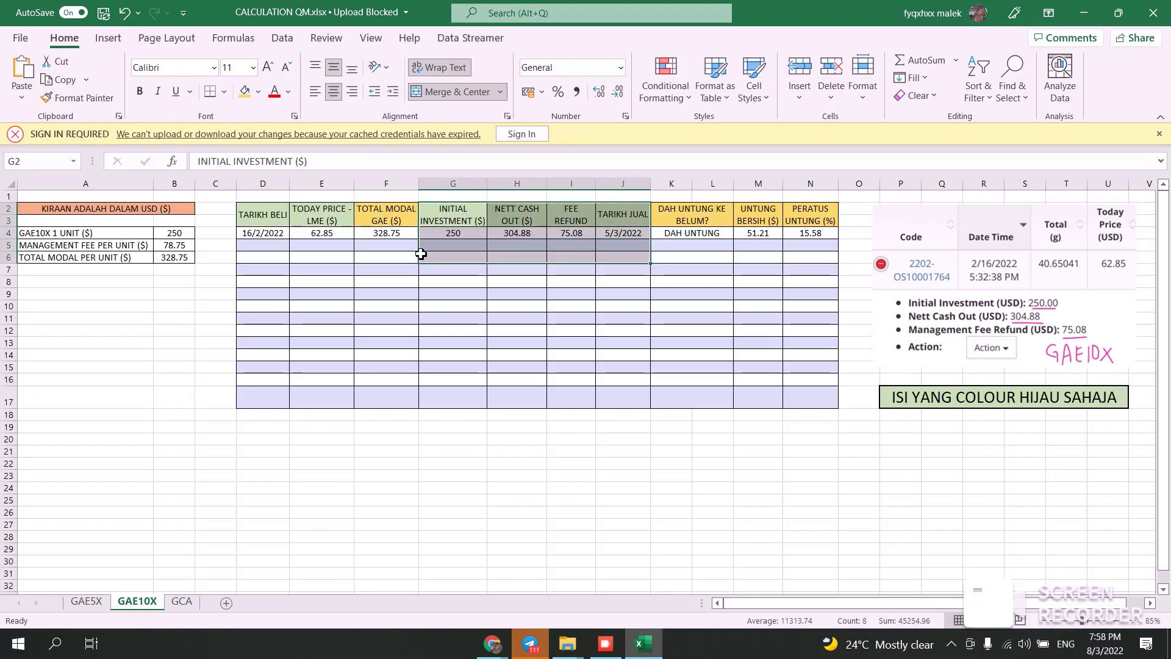
click(271, 226)
click(625, 366)
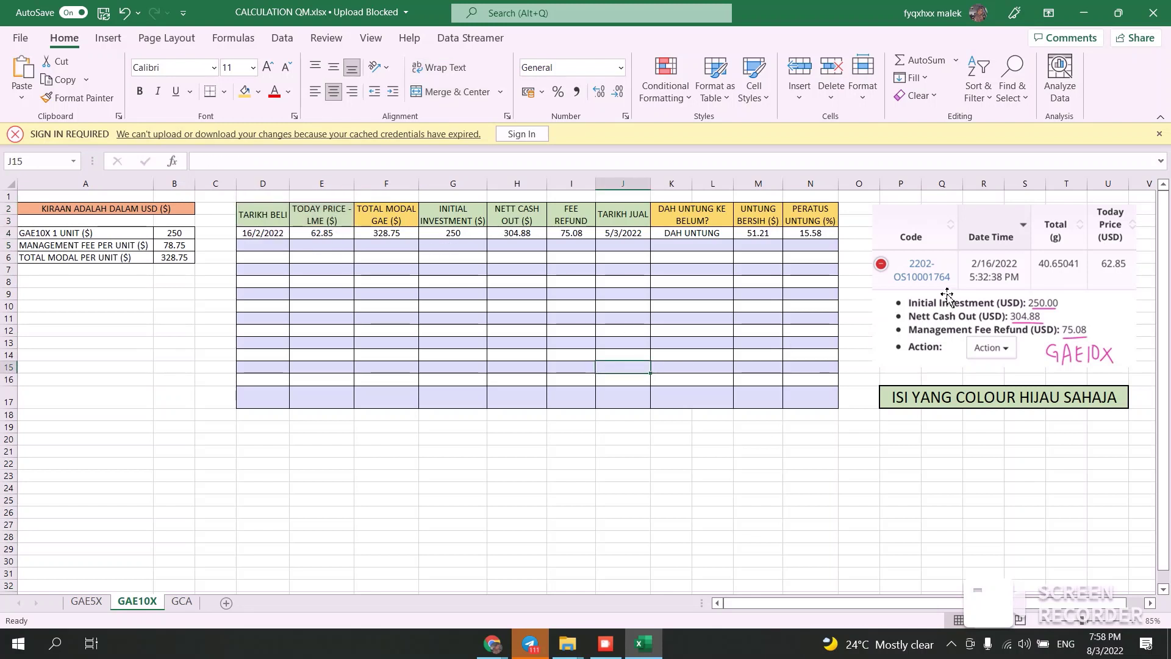
click(997, 291)
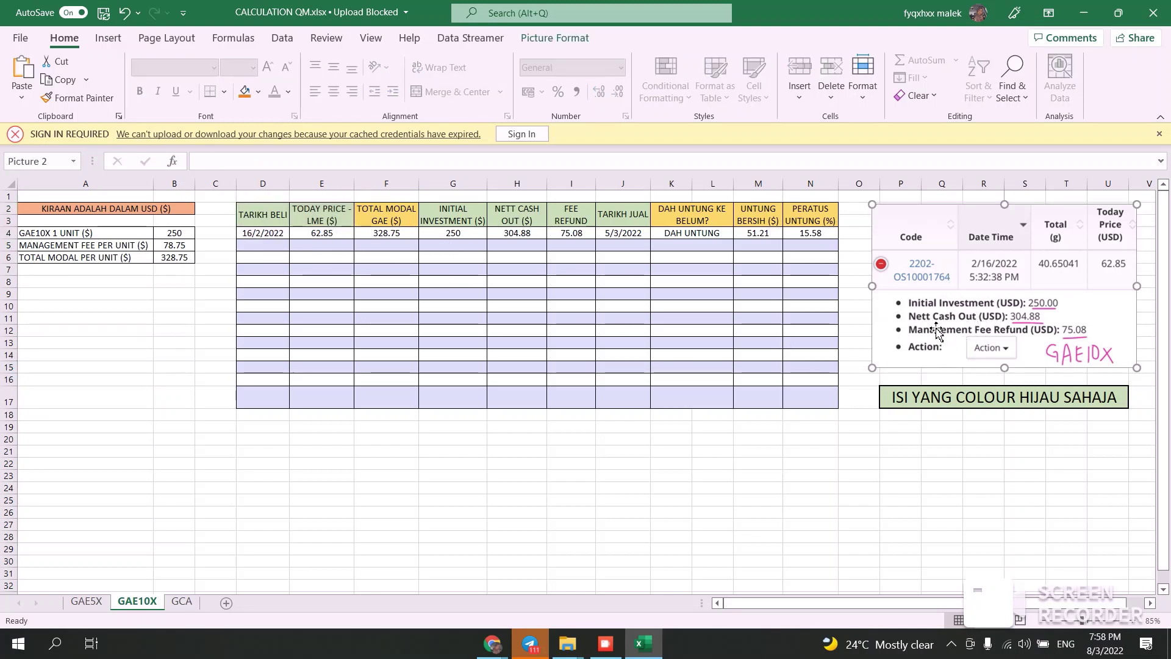
click(414, 271)
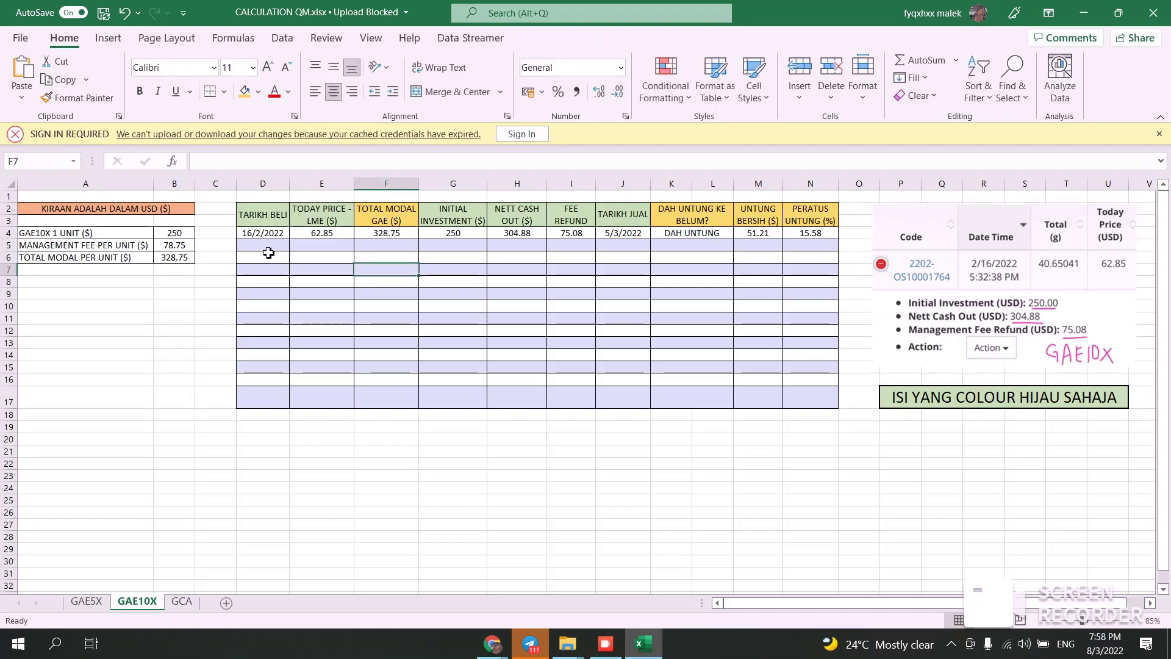
- Enter 62.85 as the Today Price - LME in cell E5 of the investment table
click(269, 248)
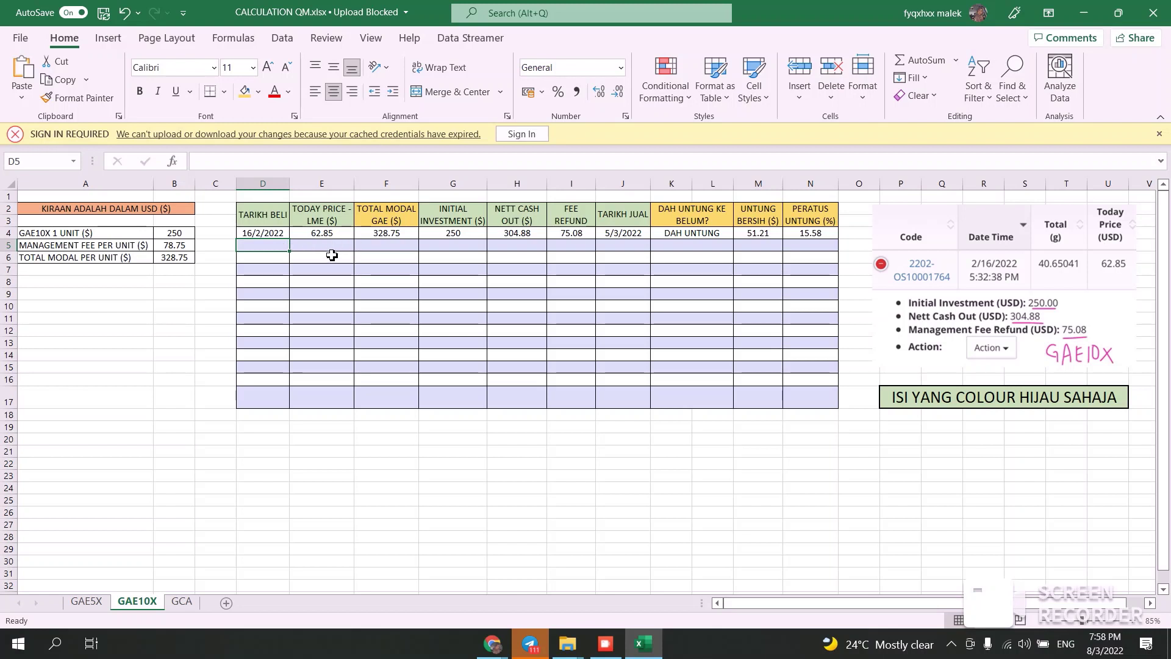
click(339, 217)
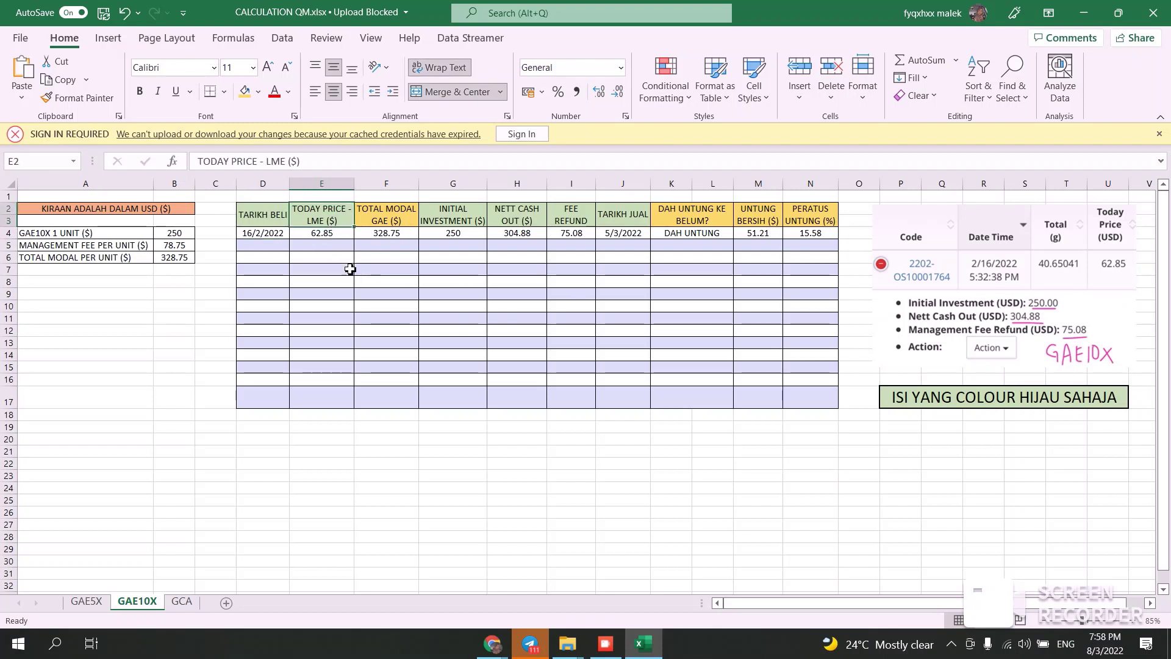
click(332, 253)
key(Right)
key(Down)
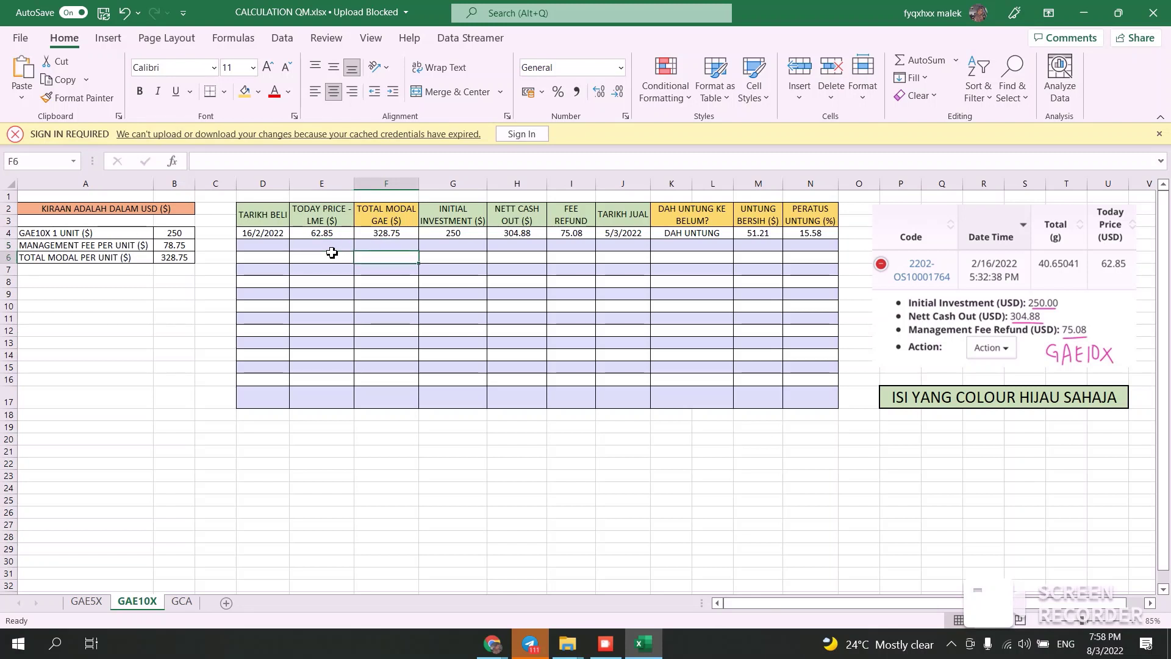
click(331, 252)
text(62)
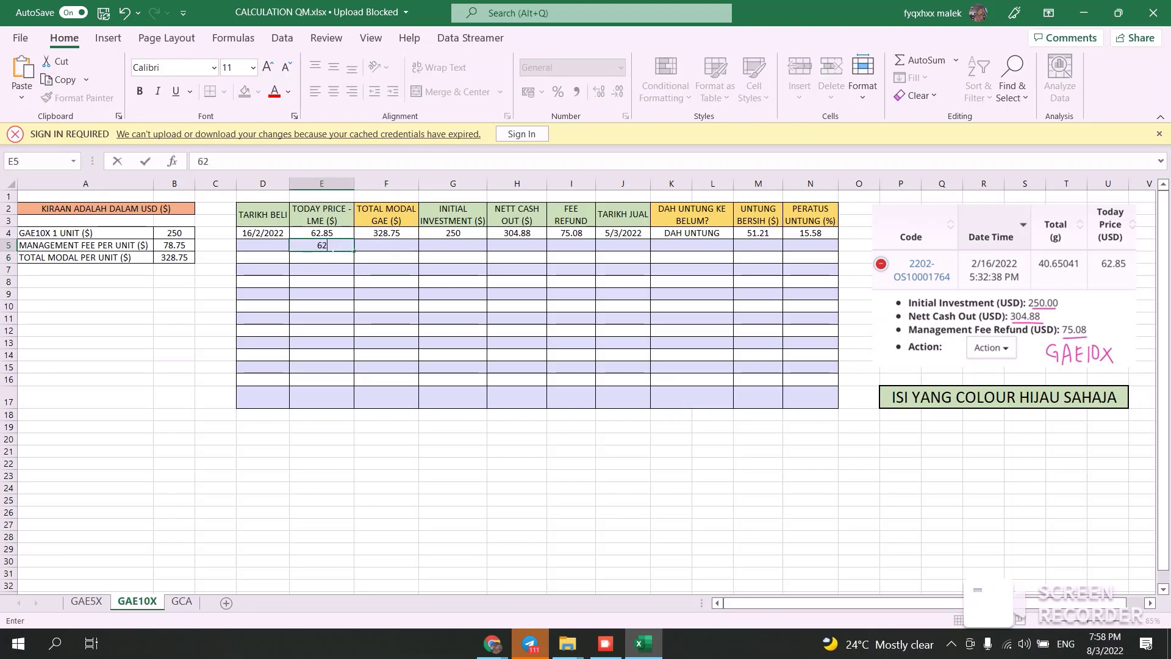
text(.52)
text(5)
click(397, 247)
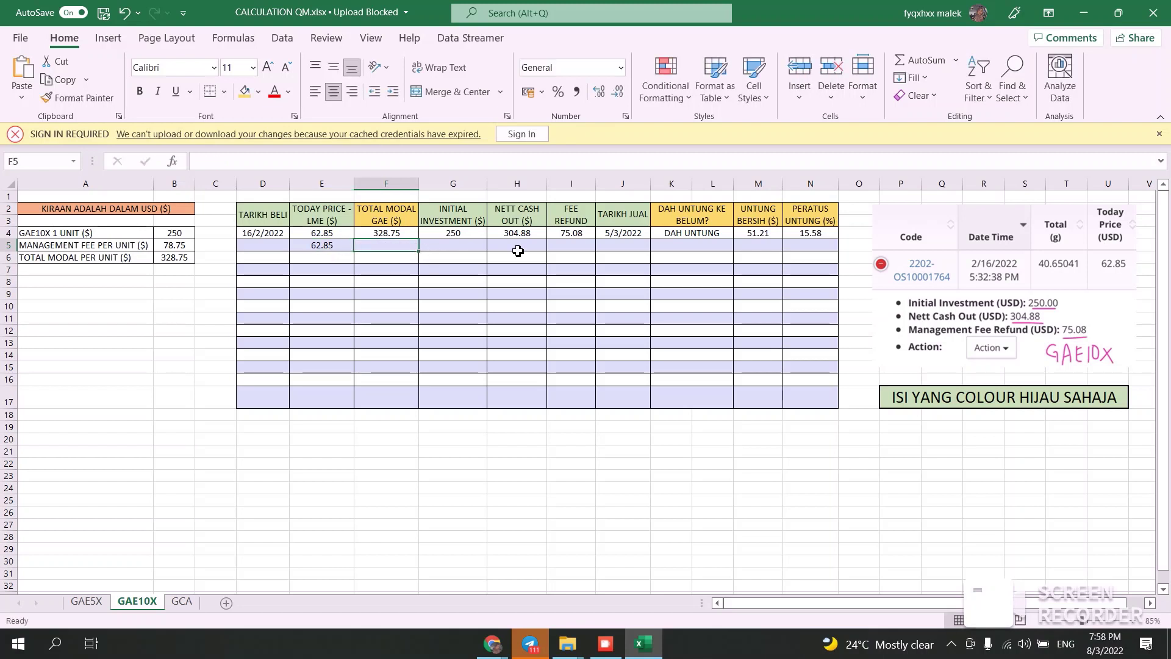
- Enter 250 as the Initial Investment in cell G5
click(470, 257)
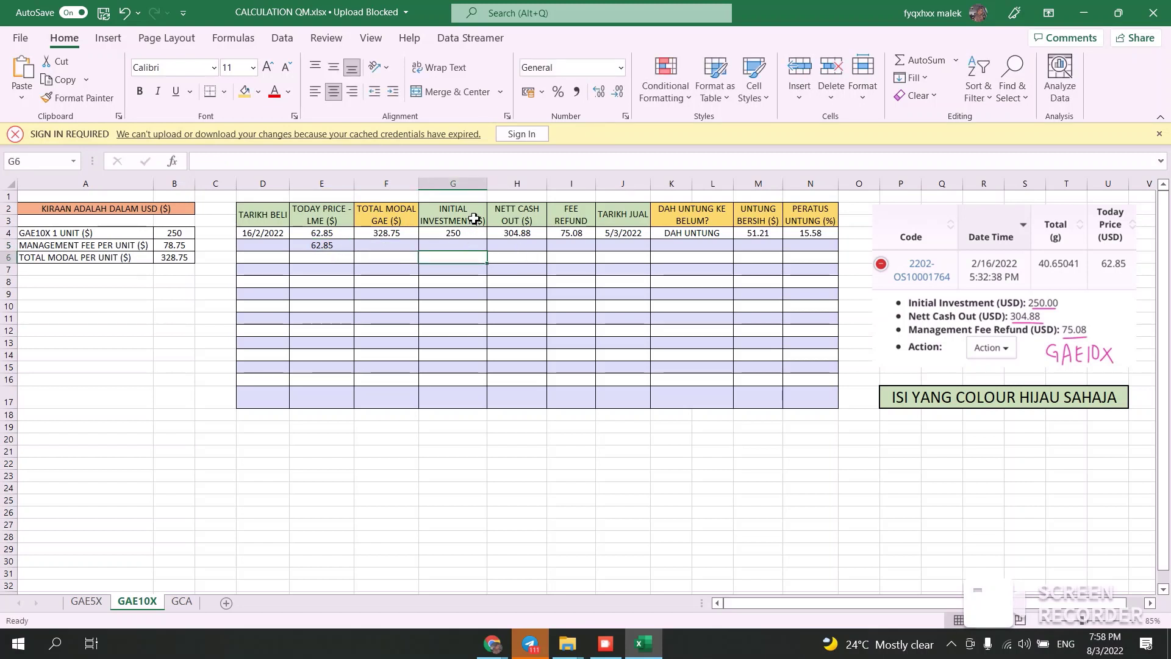
text(25)
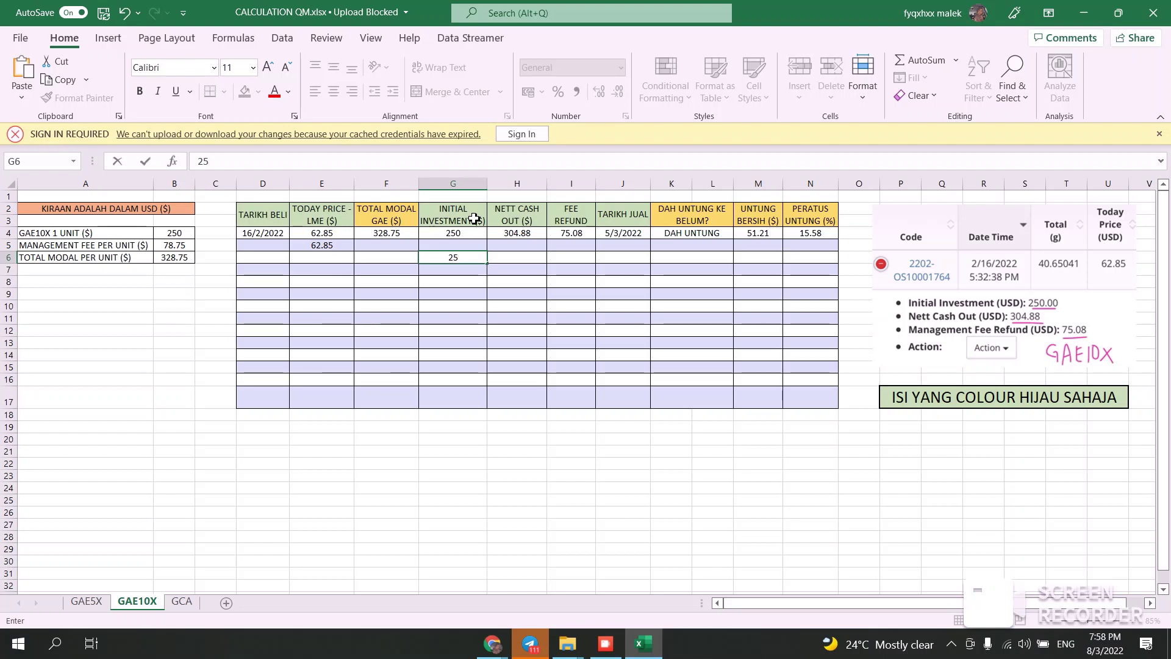
key(BackSpace)
key(Up)
text(25)
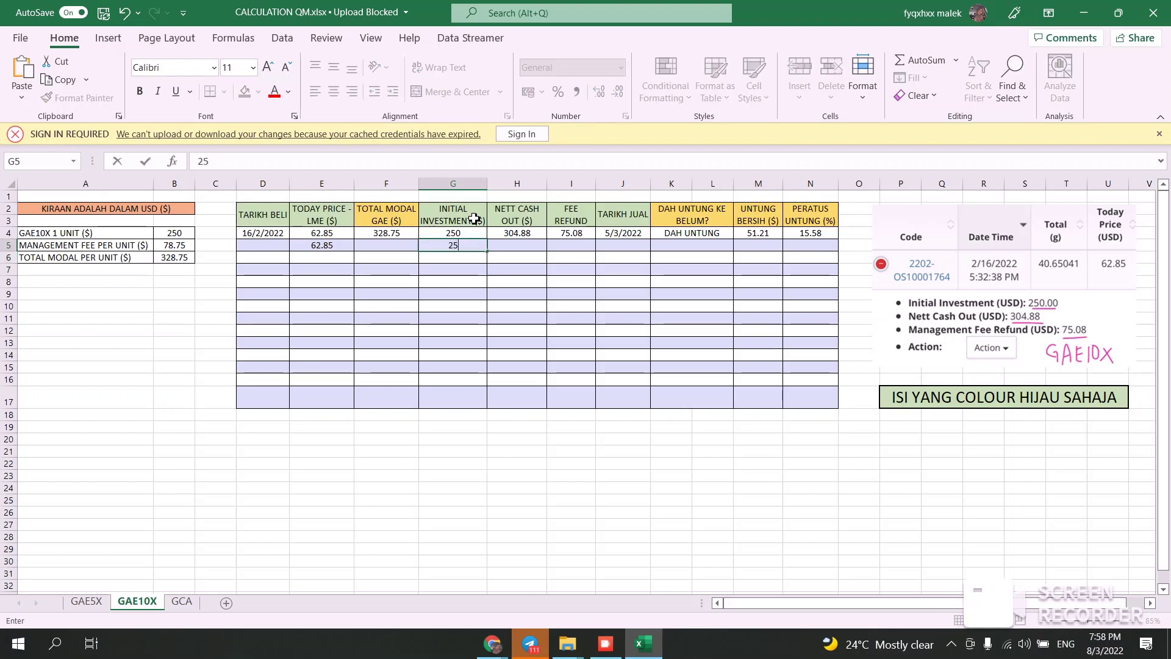
click(1028, 334)
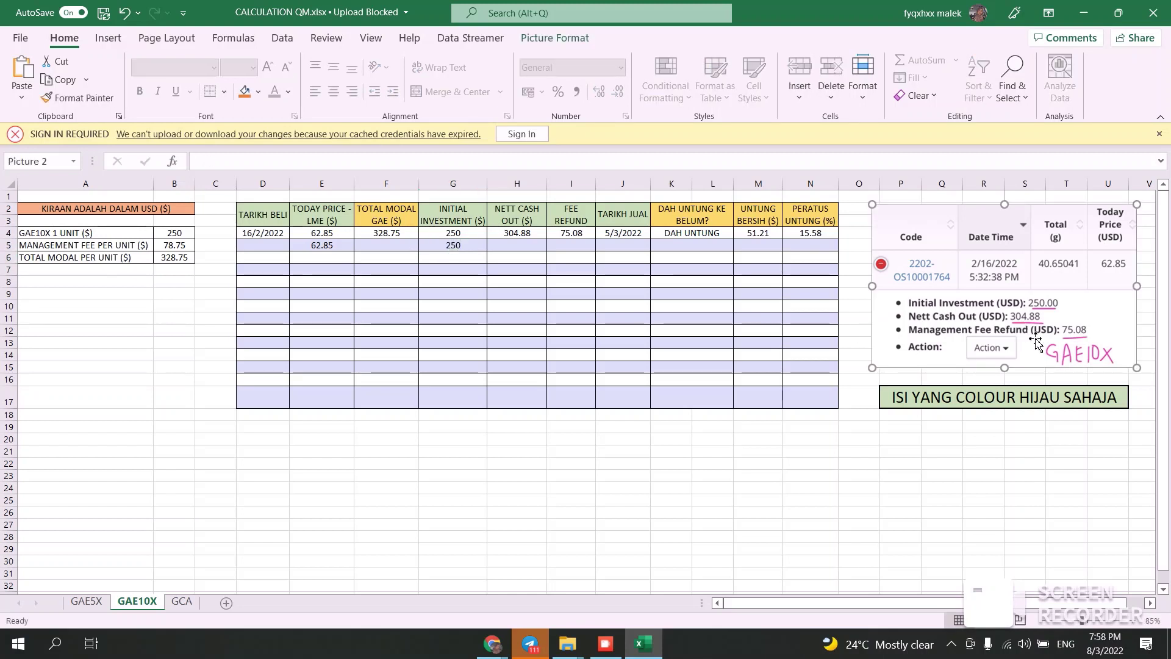
- Enter 304.88 as the Nett Cash Out in H5 and 75.08 as the Fee Refund in I5
click(522, 247)
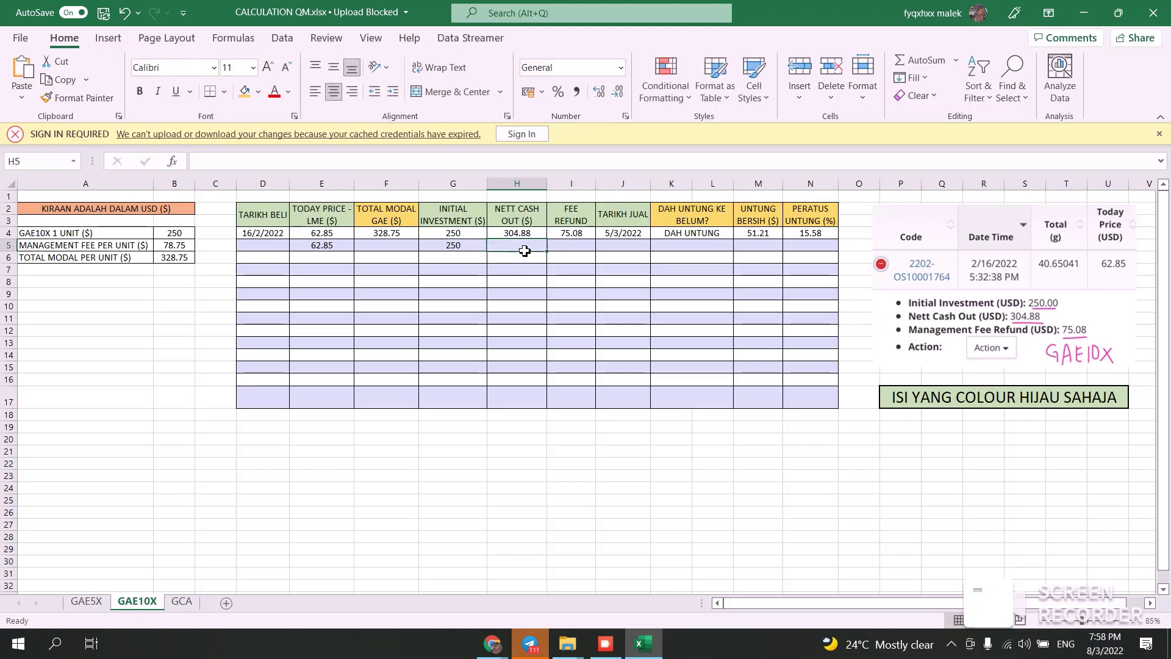
text(304.88)
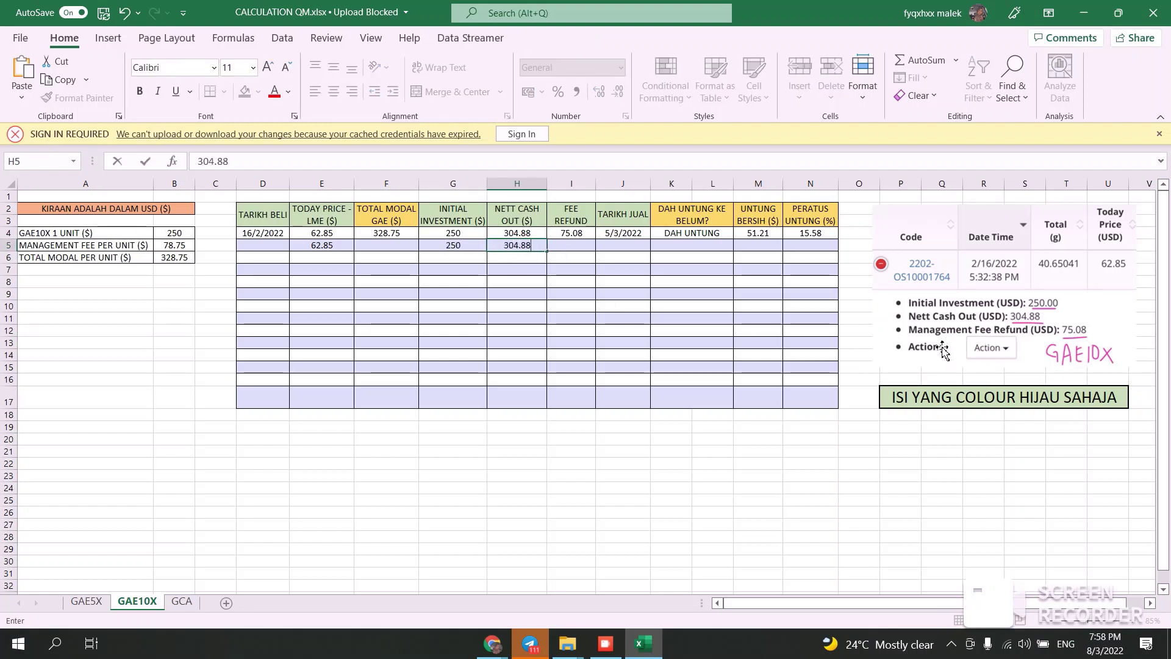
click(586, 246)
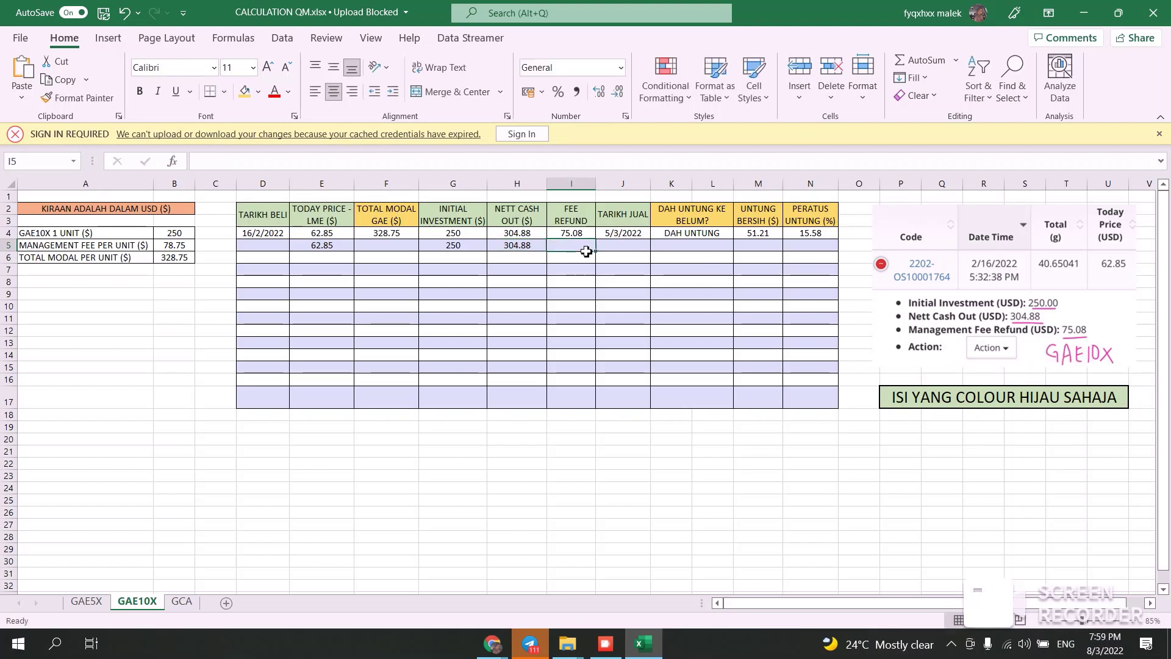
text(75.08)
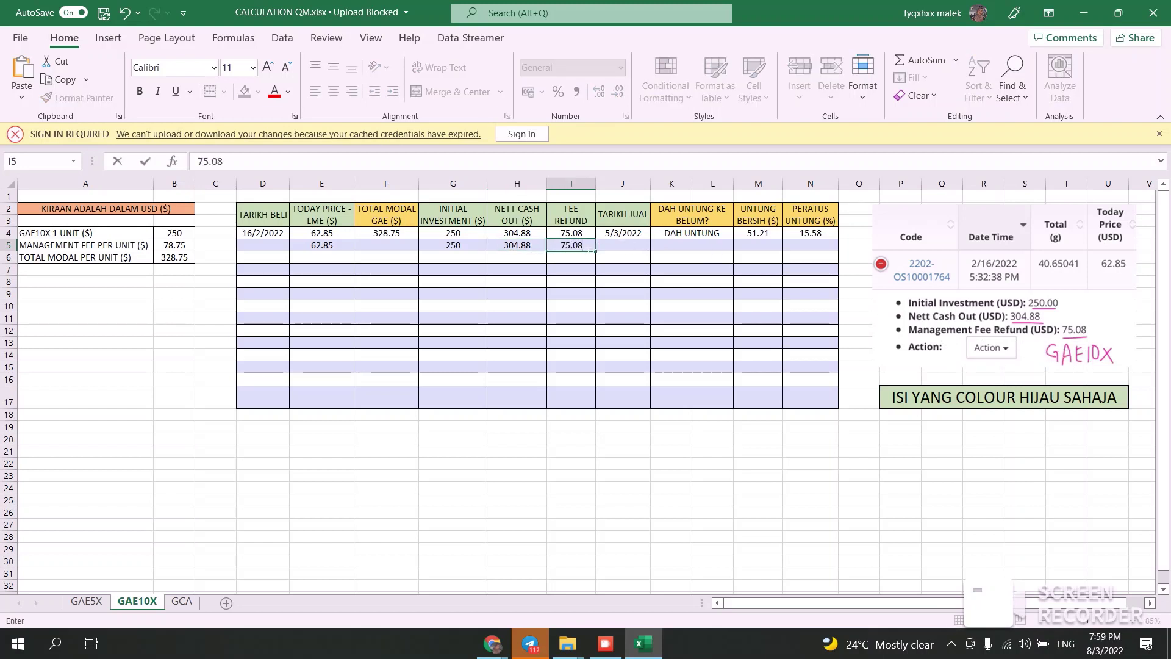
click(632, 247)
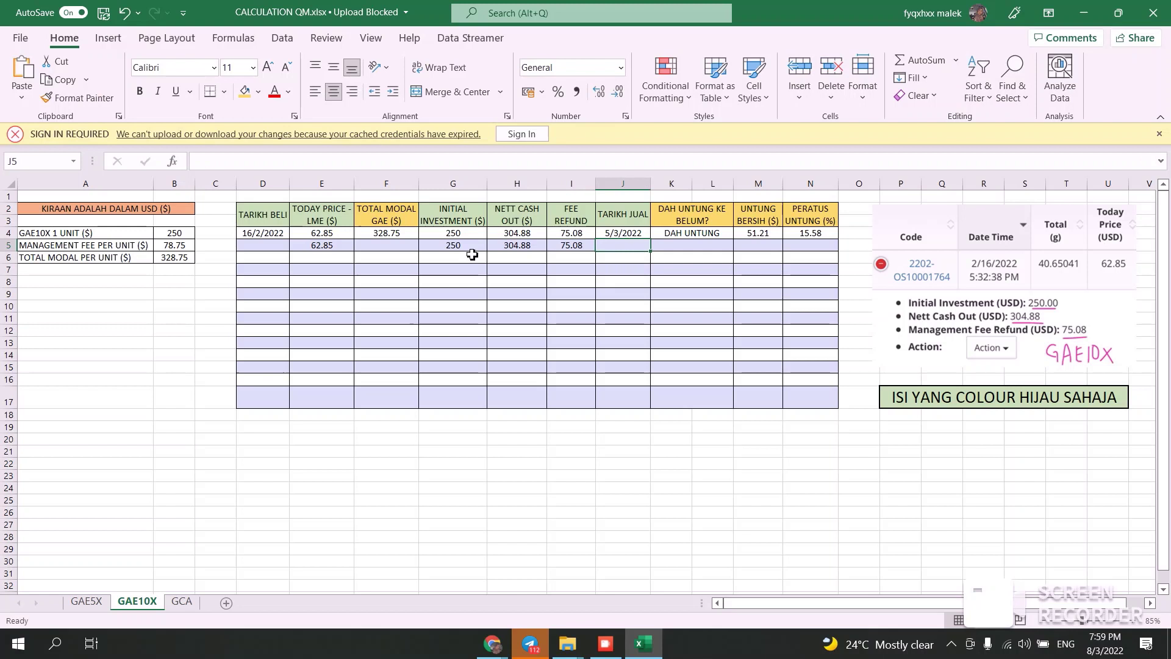
click(272, 247)
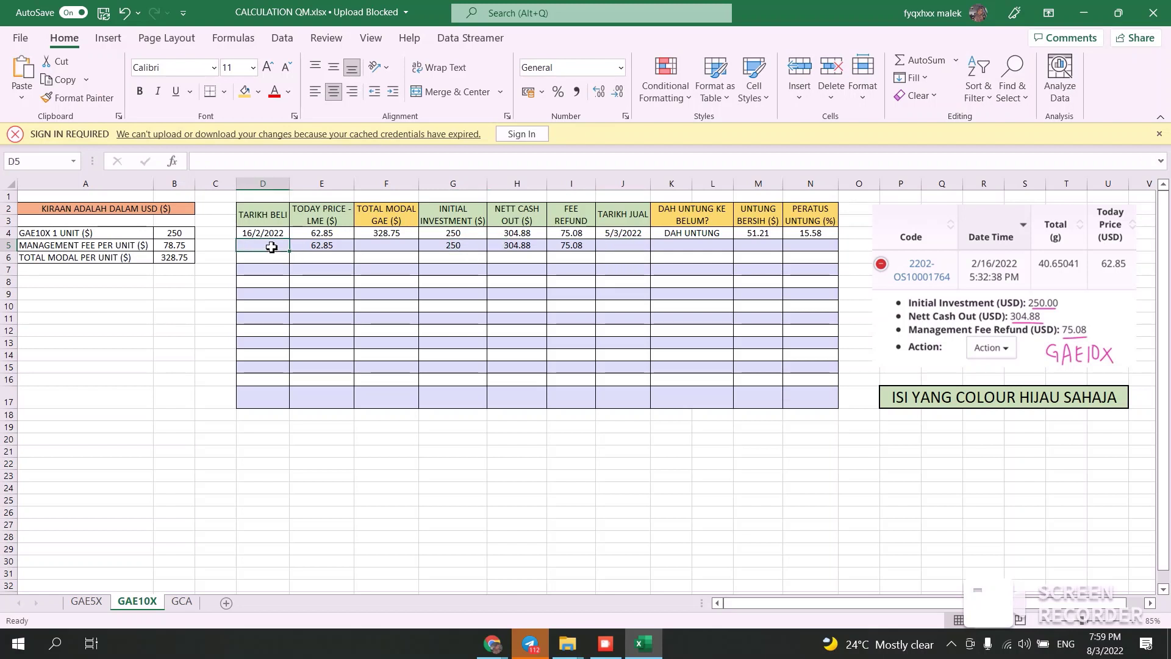
- Fill the profit status, Untung Bersih and Peratus Untung formulas from row 4 down into row 5
click(706, 235)
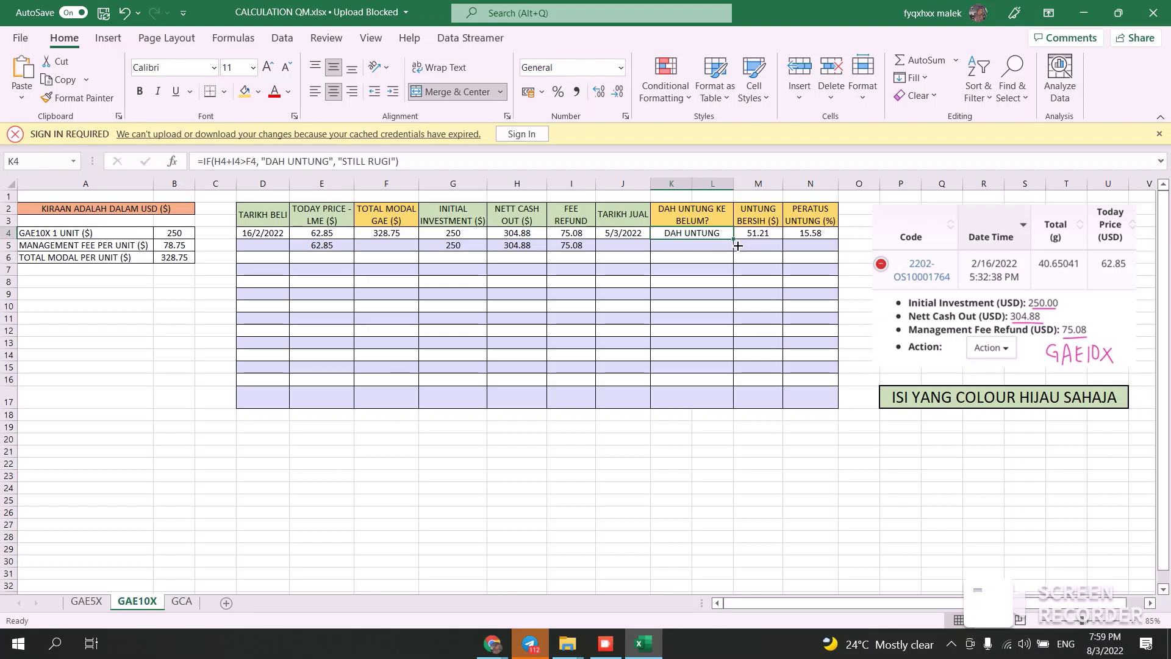
drag(738, 245, 839, 251)
click(775, 236)
click(822, 236)
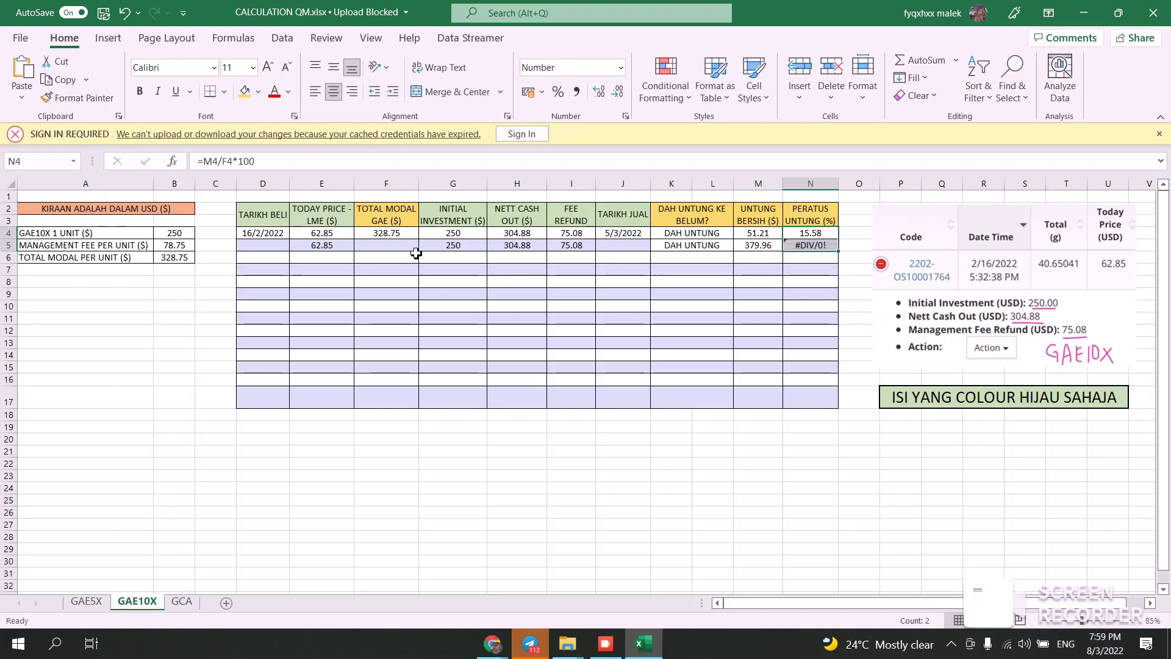
- Fill the Total Modal GAE value from F4 down into F5 and check the profit status and percentage formulas in row 5
click(400, 234)
drag(418, 239, 419, 251)
click(497, 282)
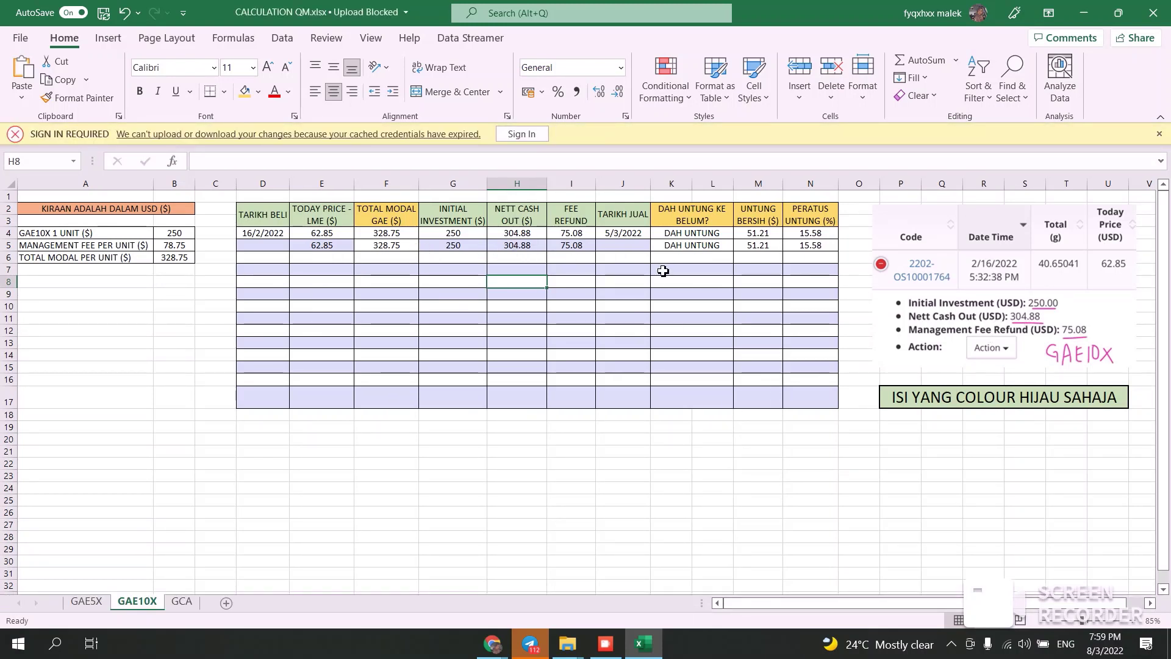
click(707, 247)
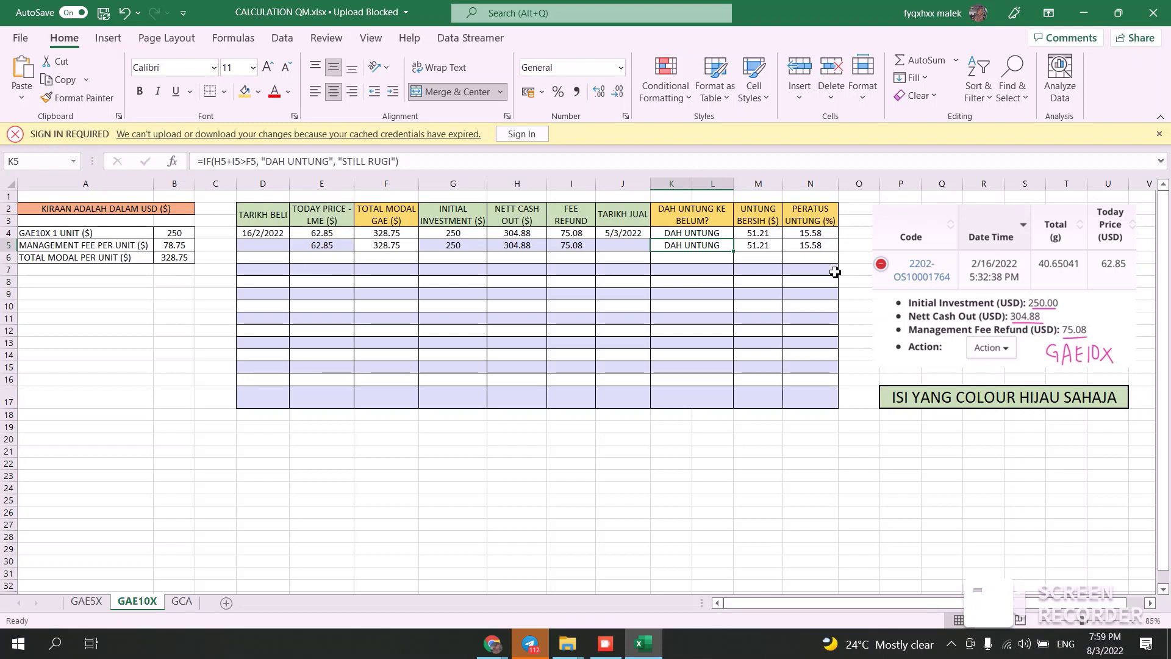
click(820, 250)
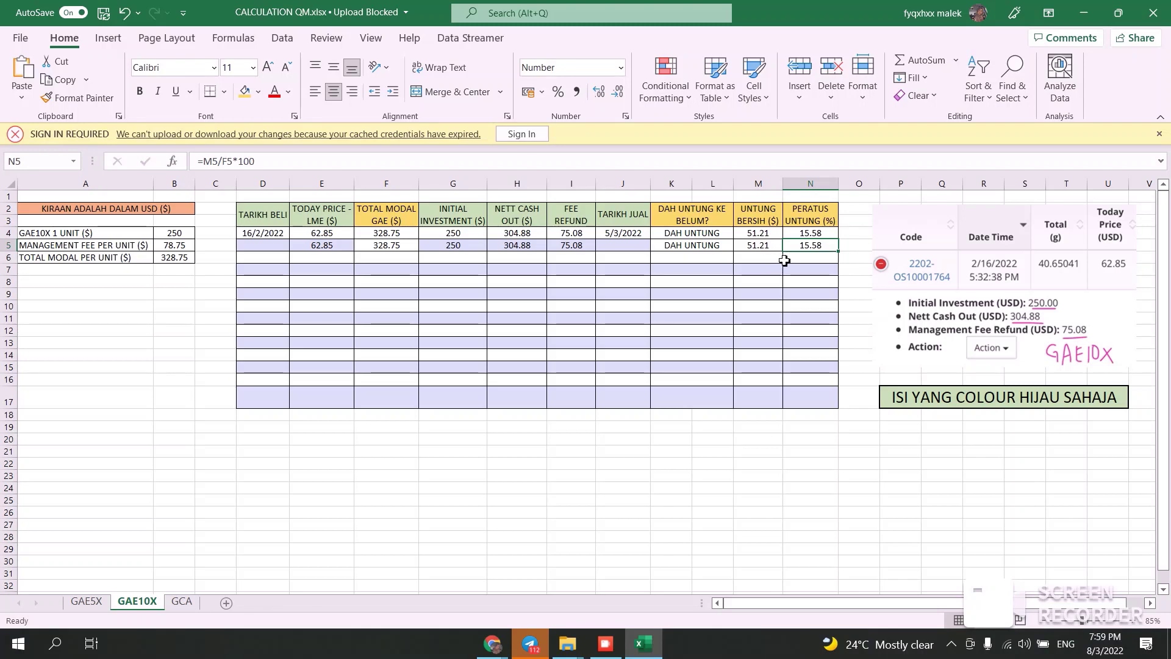
click(178, 607)
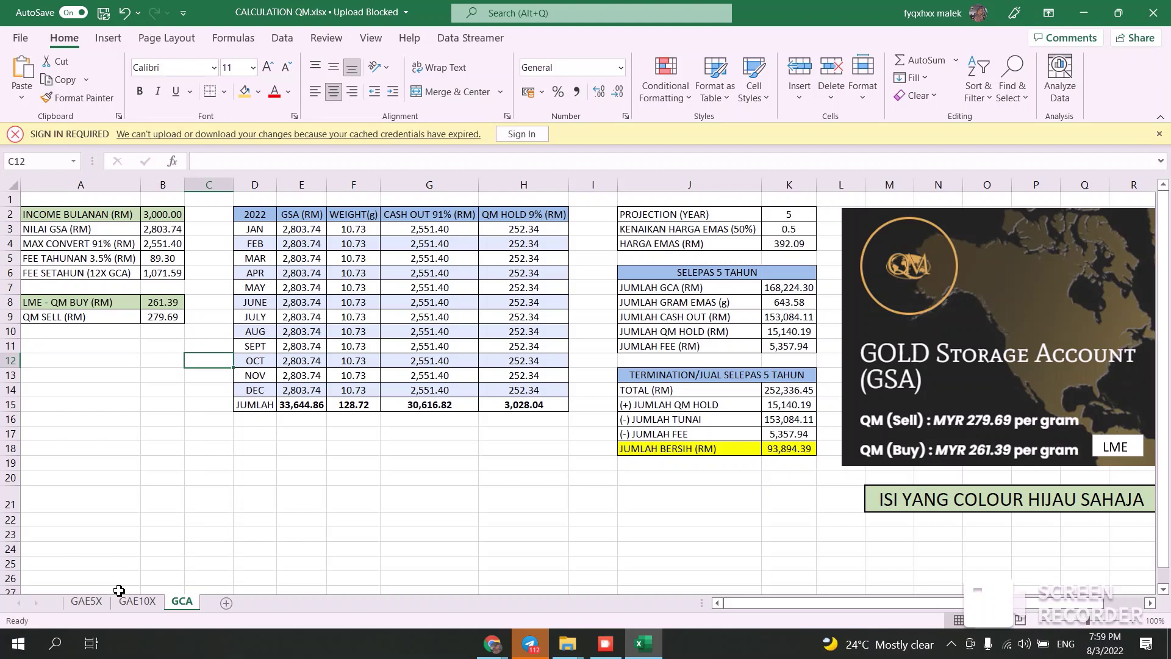
click(86, 602)
click(136, 601)
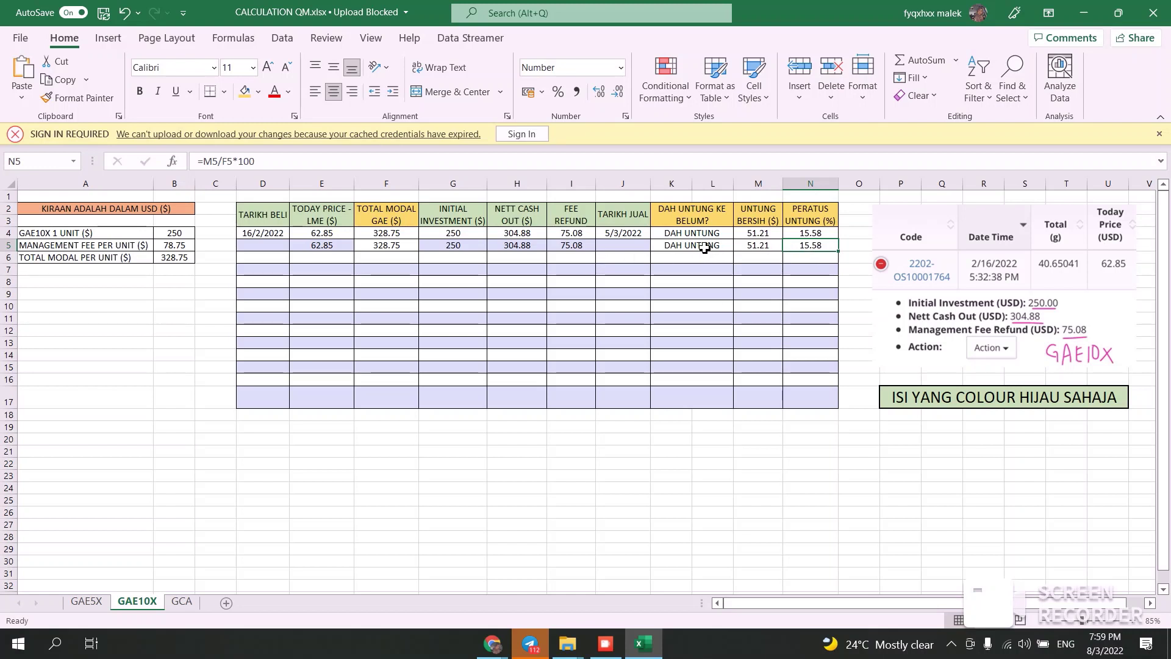
- Set the Nett Cash Out in H5 to 240 to test the profit status formula with a lower cash-out value
click(524, 247)
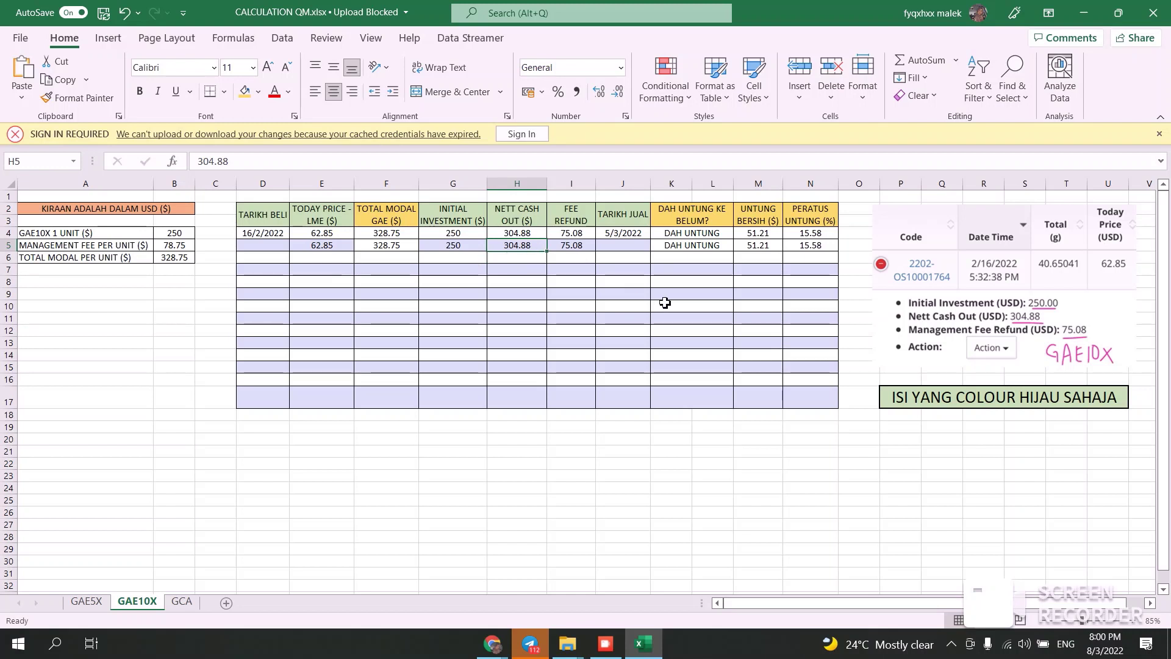
text(2)
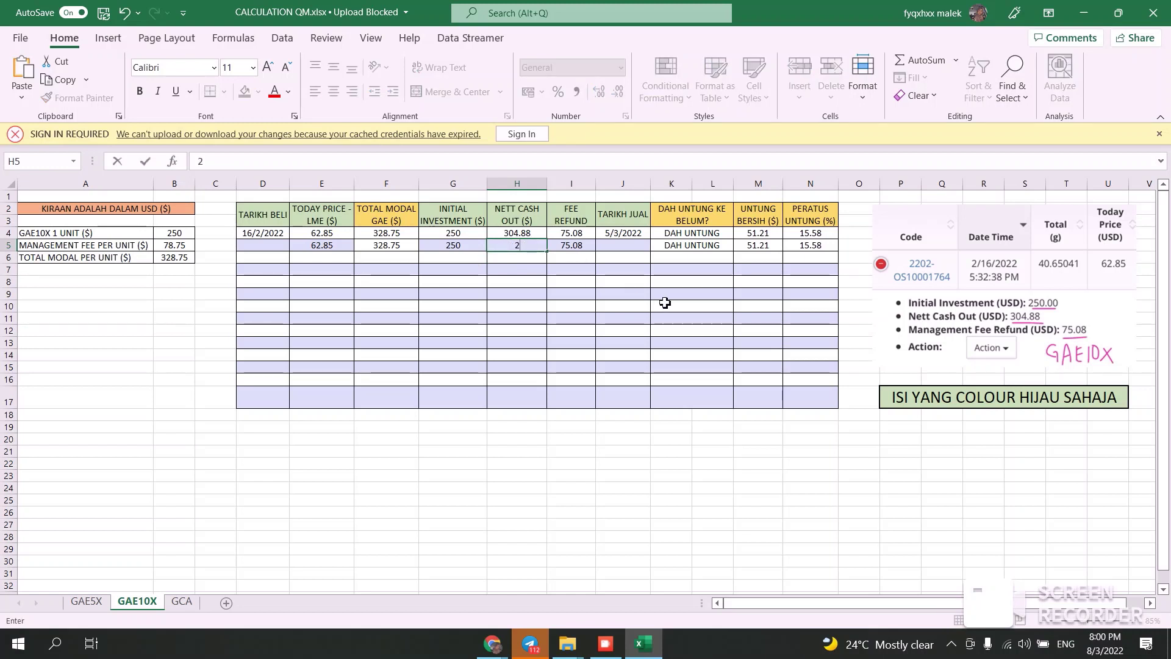
text(40)
key(Return)
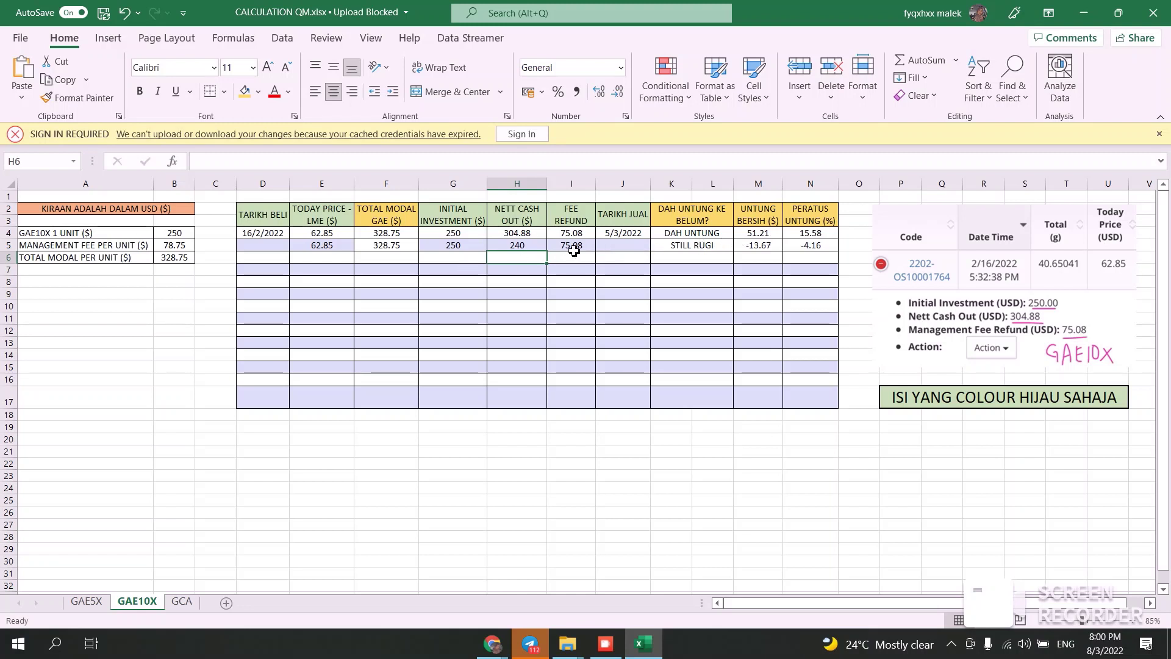
- Set the Nett Cash Out in H5 to 304.88 and select the row 5 entries from D5 to N5
click(537, 247)
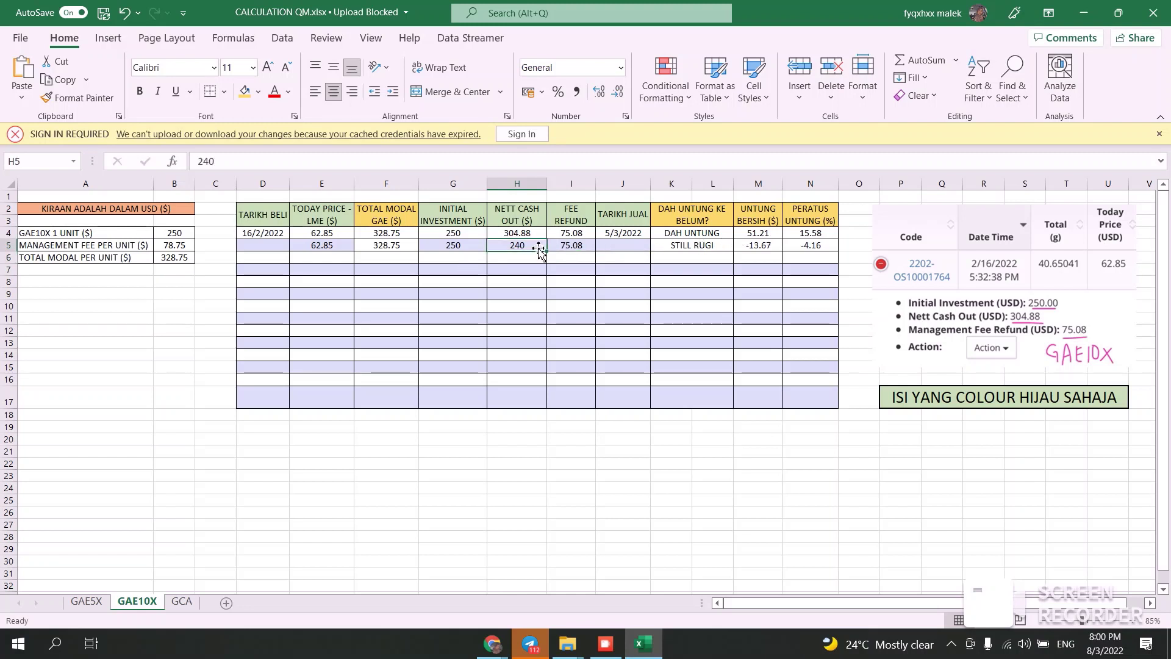
text(304)
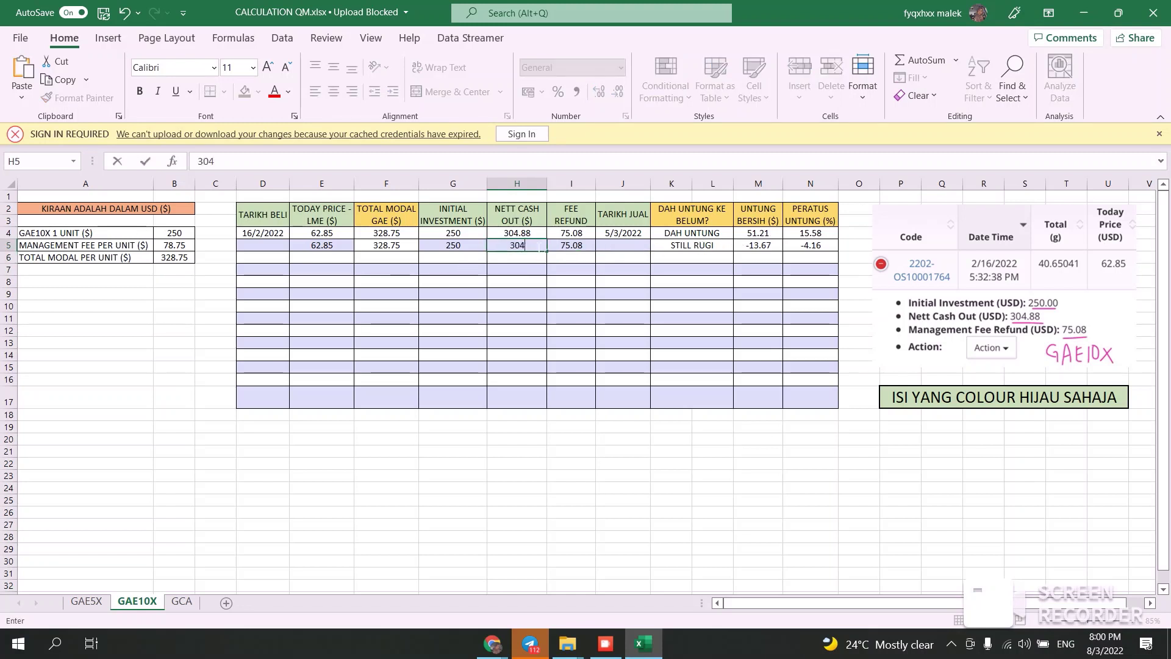
text(.)
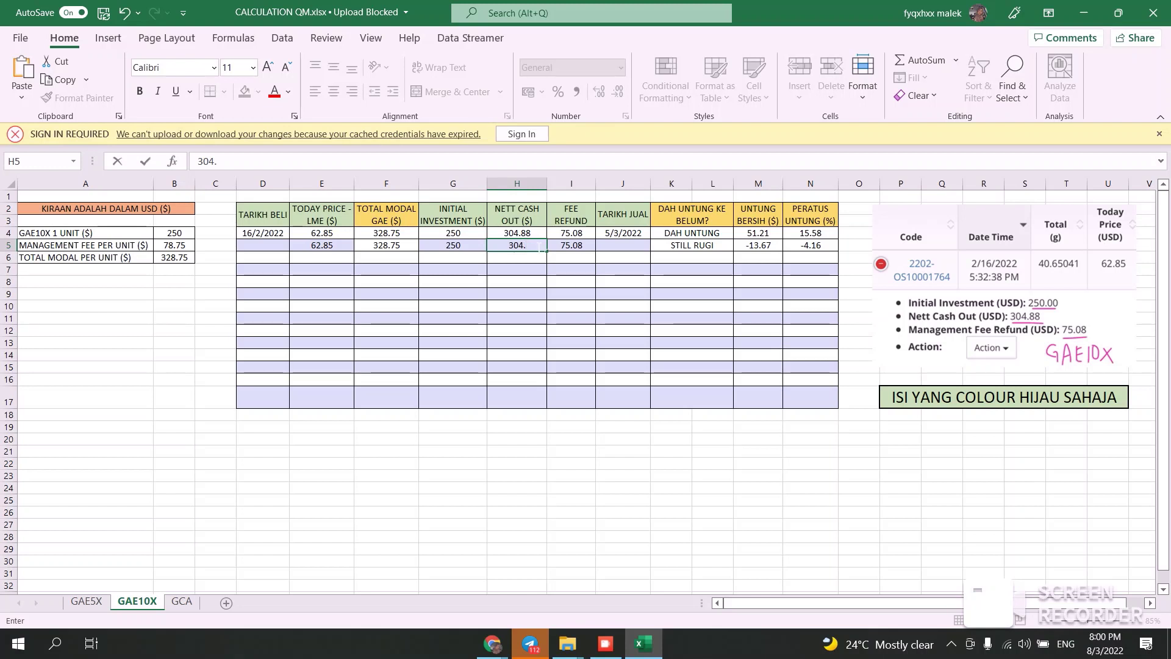
text(88)
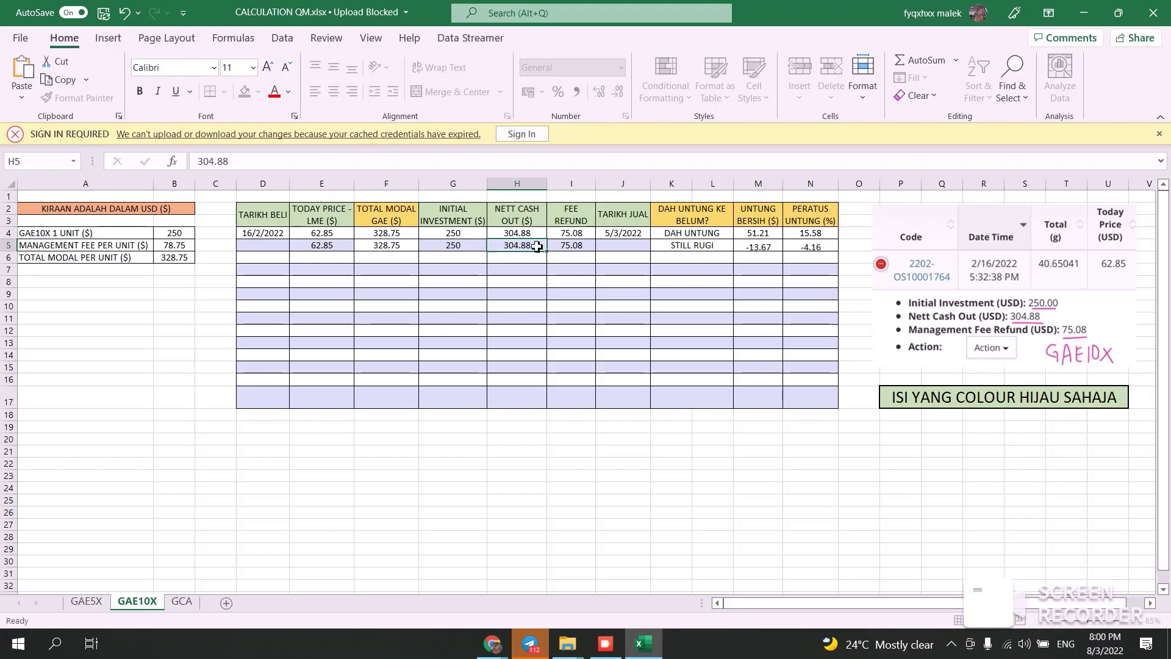
key(Return)
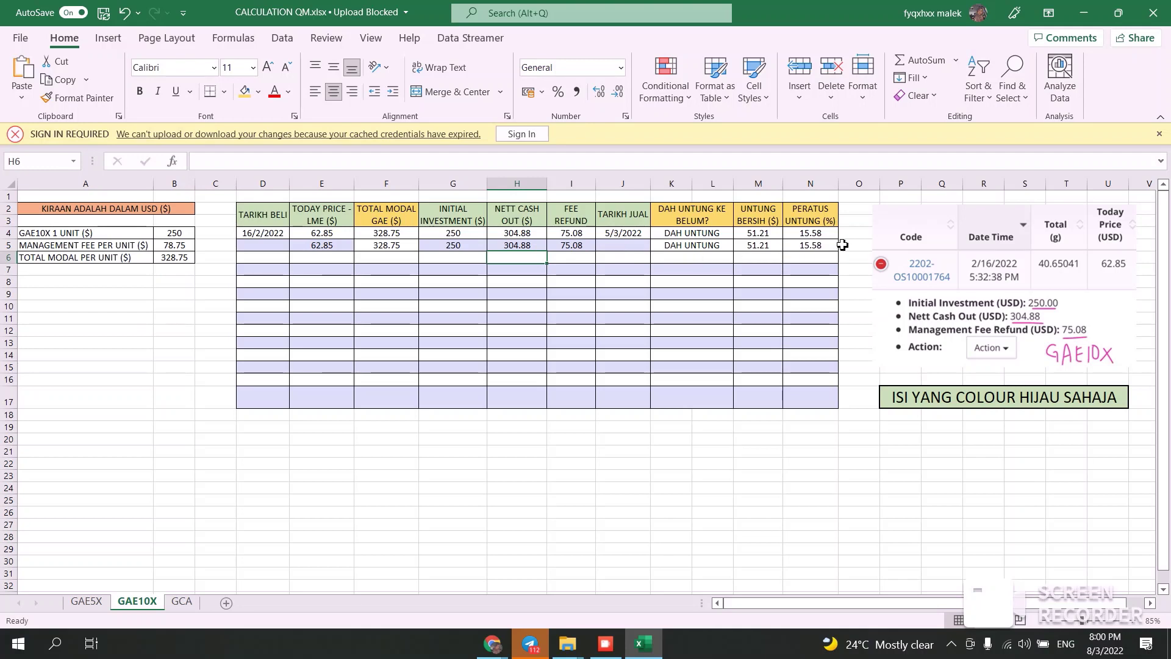
drag(287, 247, 829, 246)
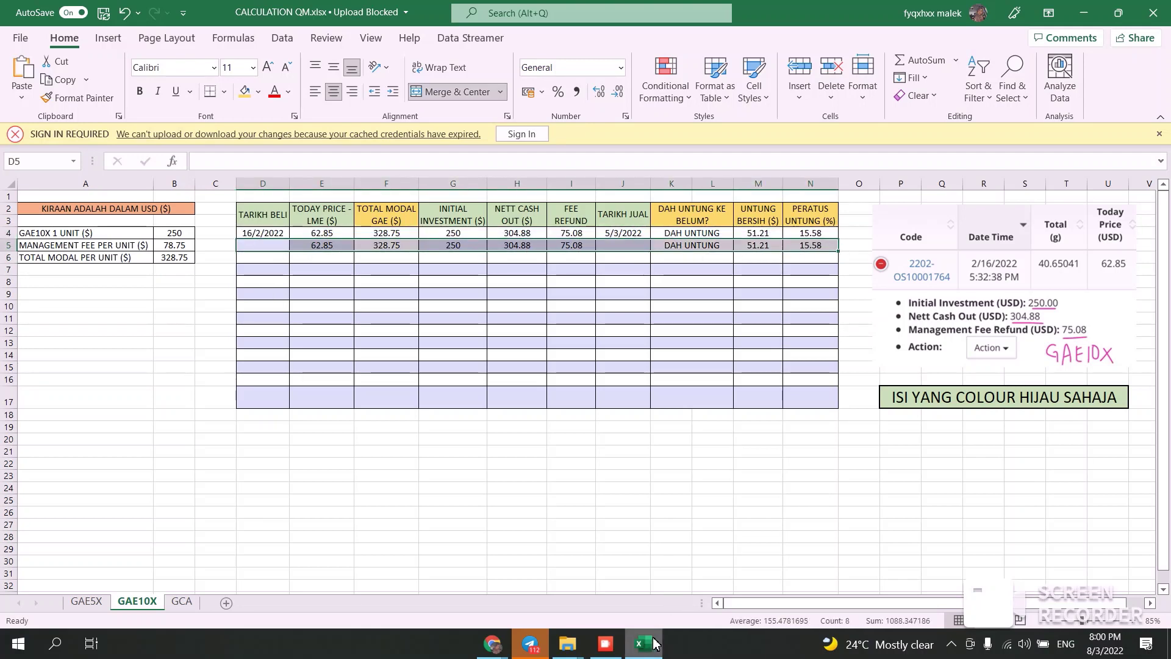
- On the GAE5X sheet, enter 58.69 as the Today Price in C5 and 25 as the Initial Investment in D5
click(86, 602)
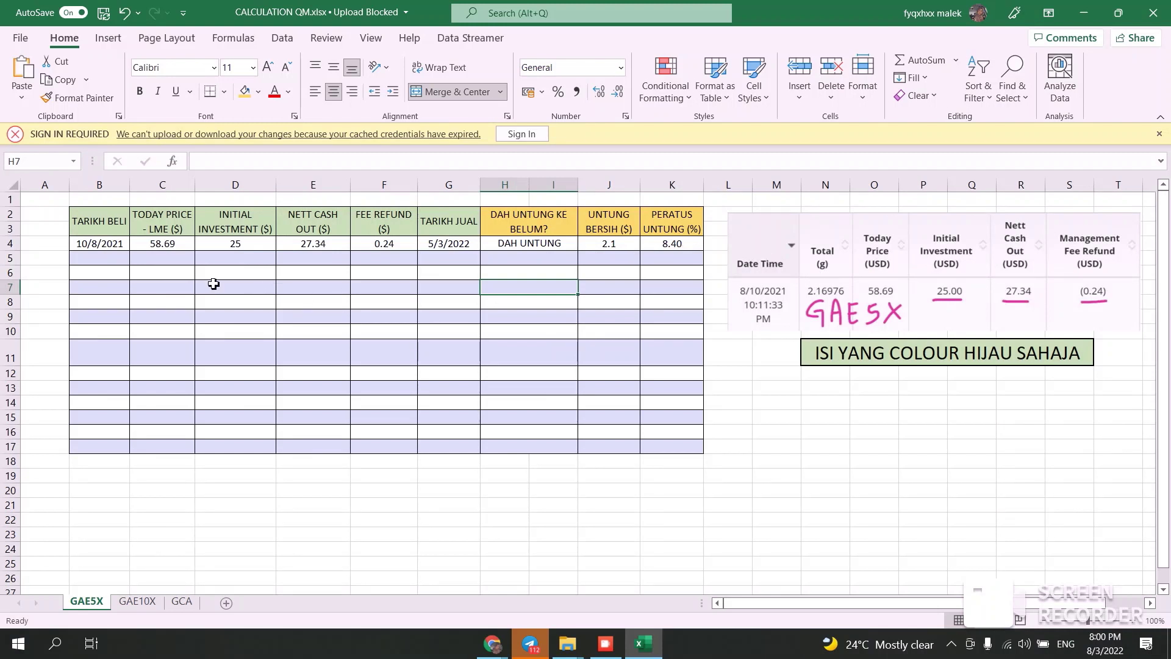
drag(124, 235, 475, 244)
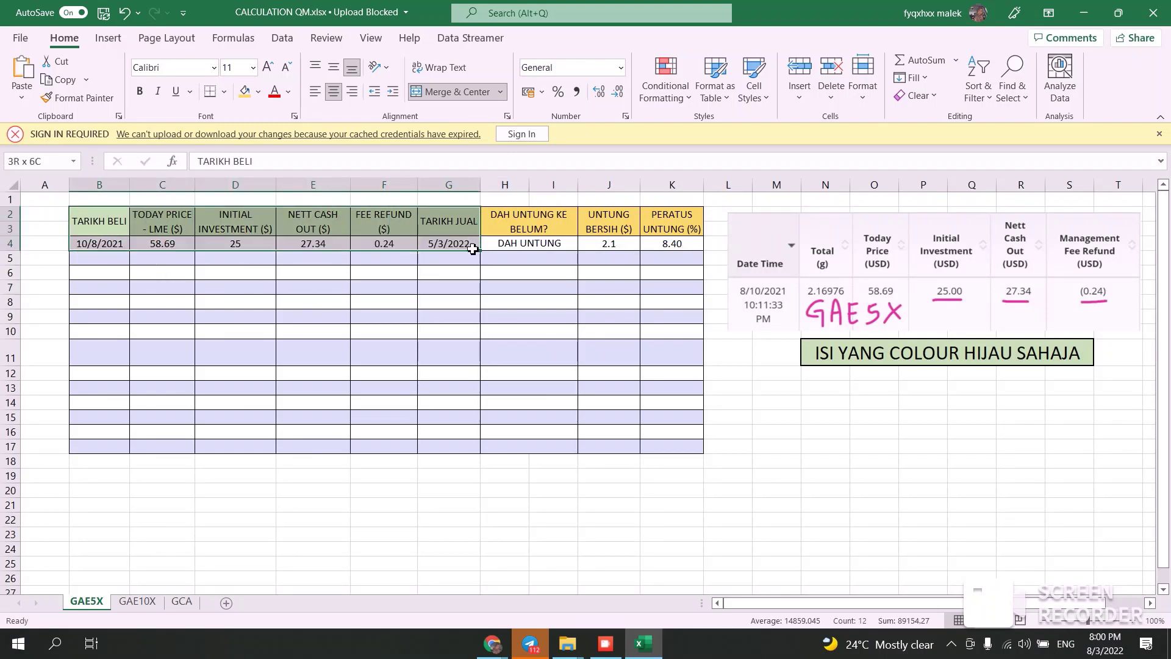
click(160, 258)
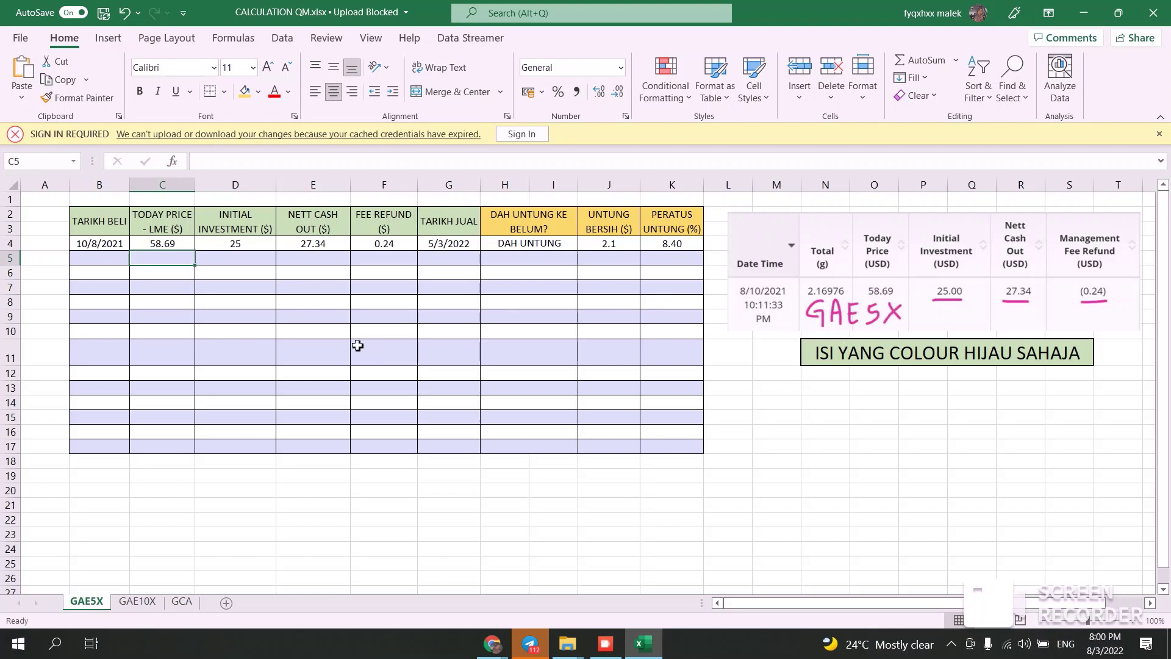
text(58.69)
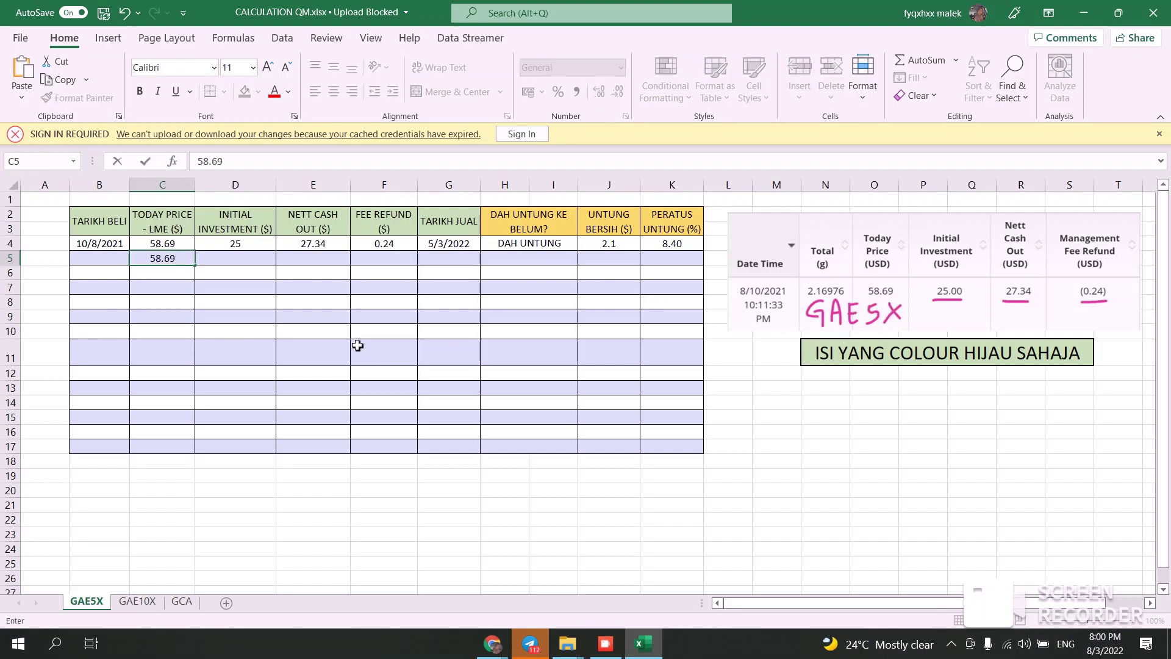
key(Tab)
text(2)
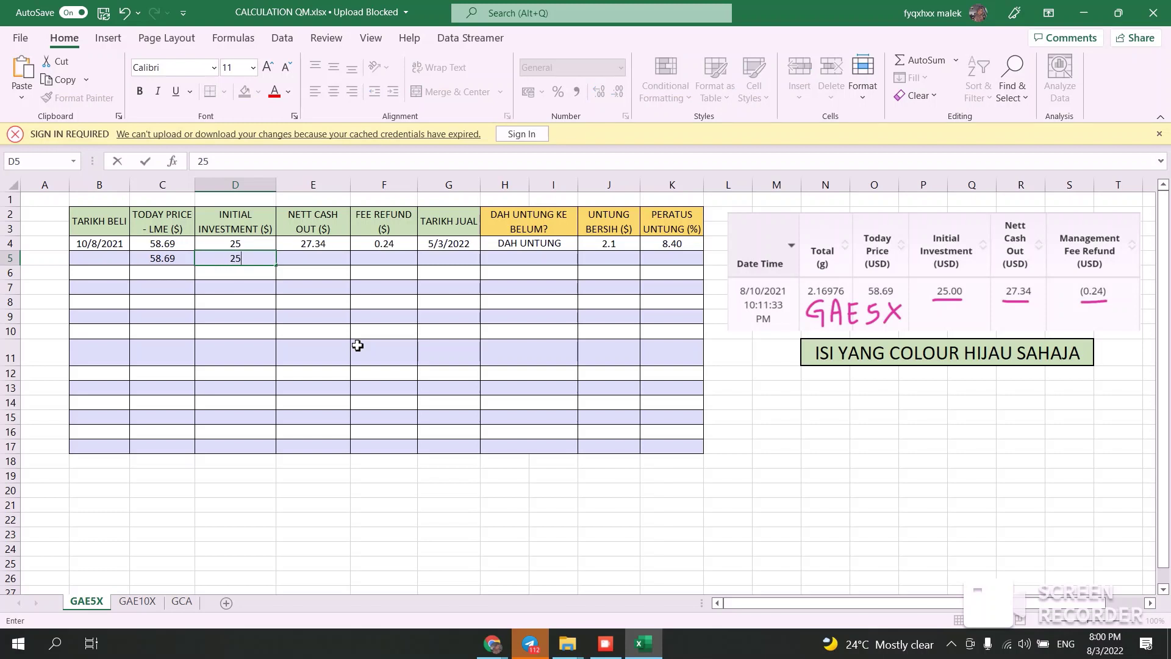
key(Tab)
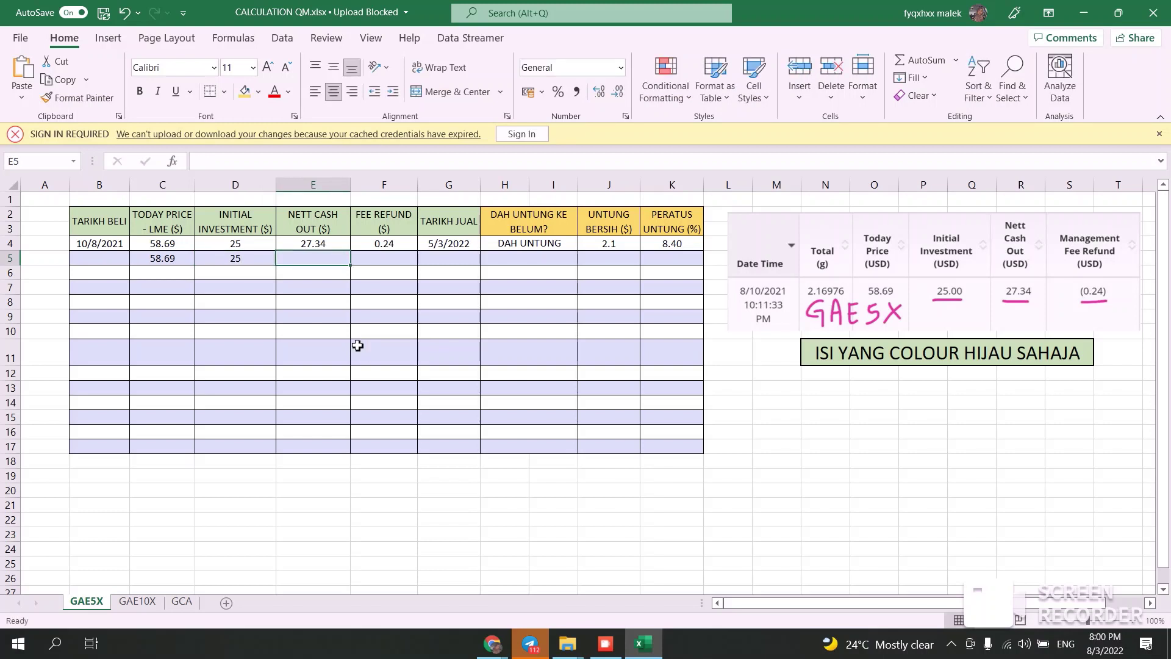
- Enter 27.34 as the Nett Cash Out in E5 and 0.24 as the Fee Refund in F5
text(27.34)
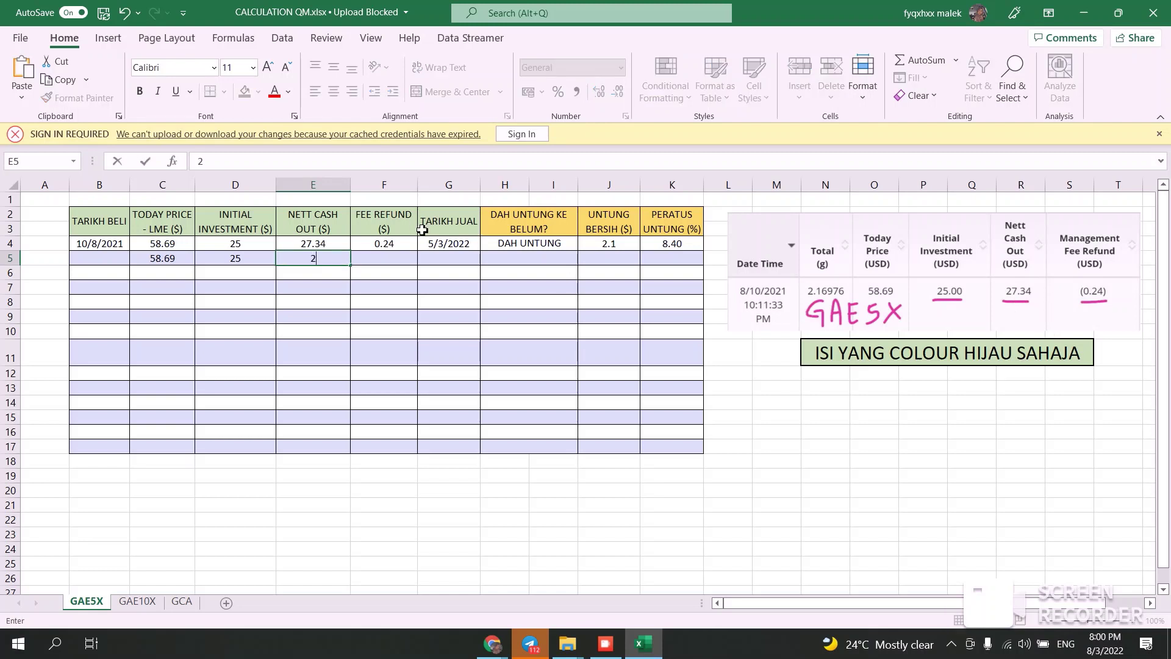
click(406, 261)
text(0.)
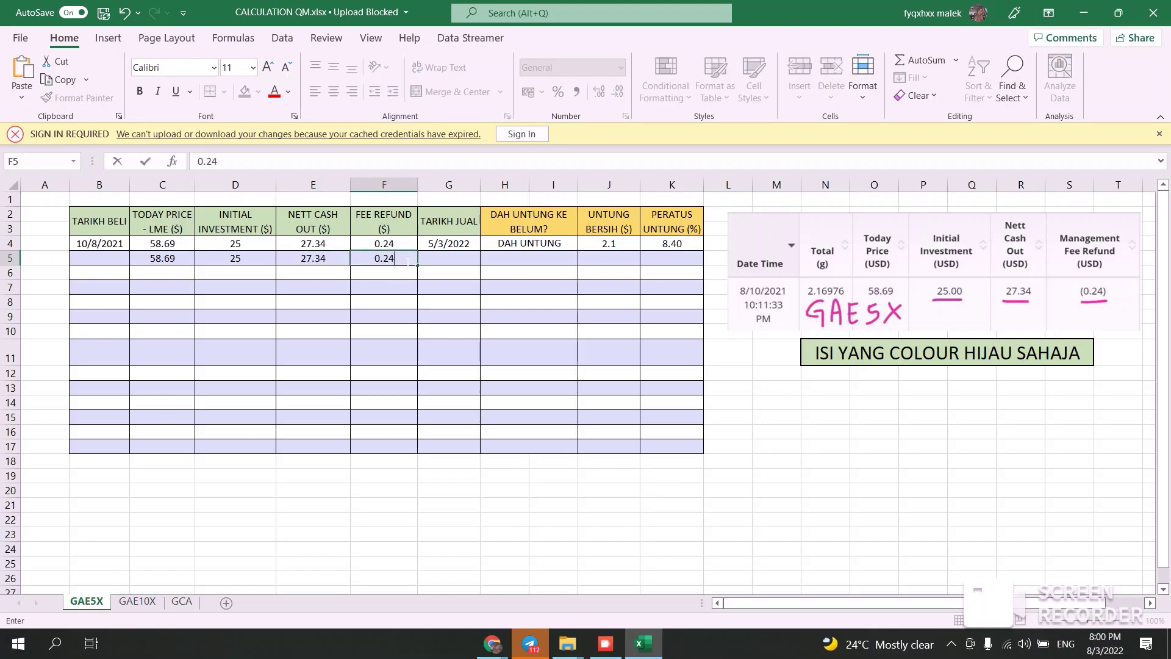
text(24)
- Fill the GAE5X profit status, Untung Bersih and Peratus Untung formulas from H4, J4 and K4 down into row 5
click(560, 249)
drag(577, 251, 704, 266)
click(631, 246)
click(671, 244)
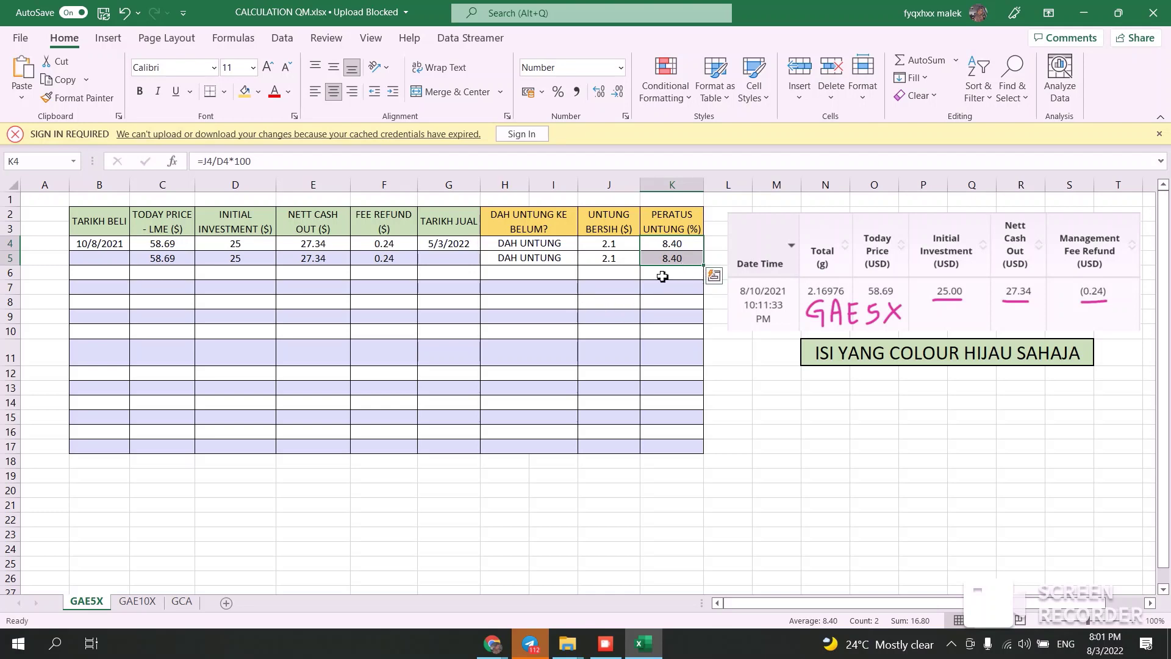
- Return to the GAE10X sheet and switch to the full-screen presentation slide on the layering method for GAE investments
click(139, 601)
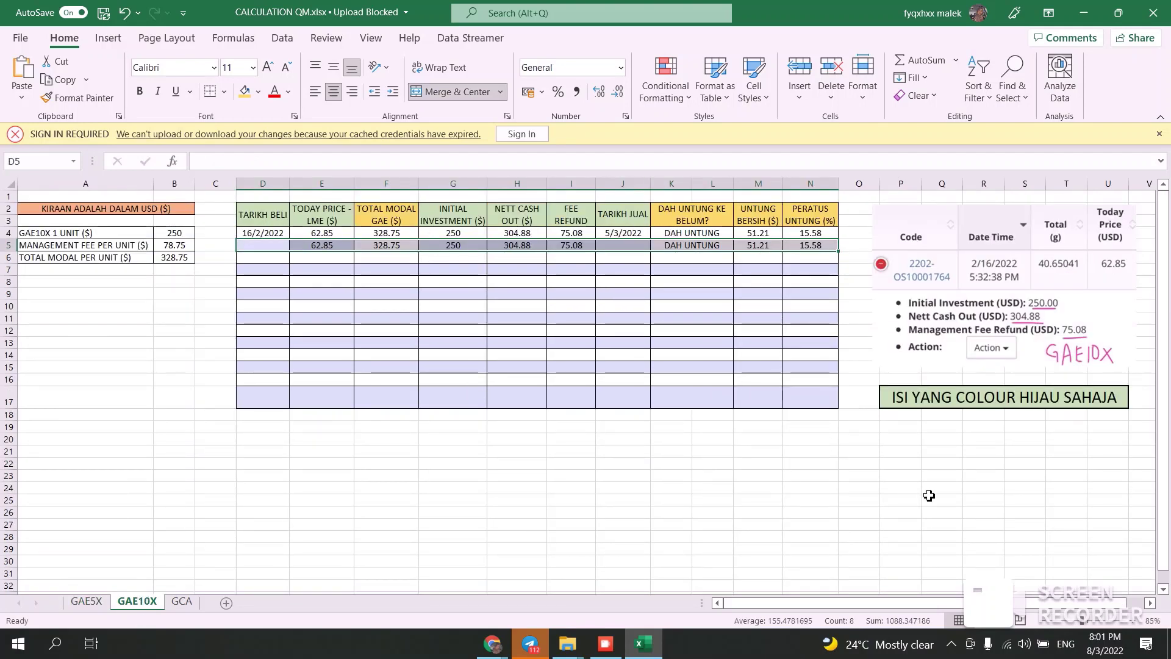
click(643, 643)
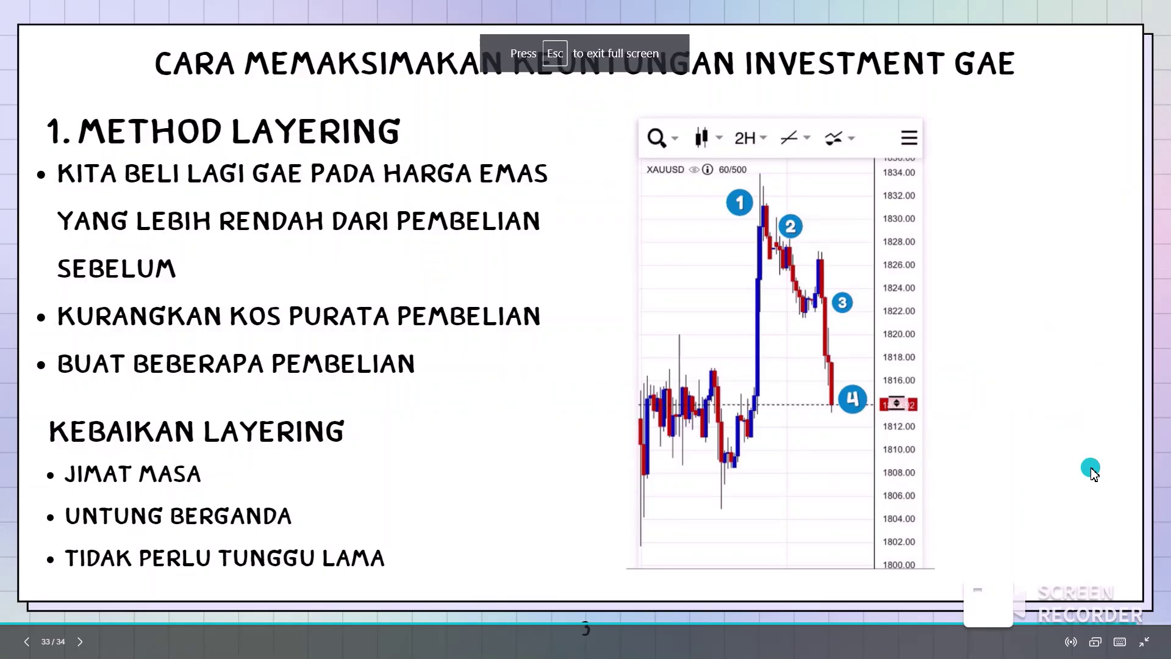